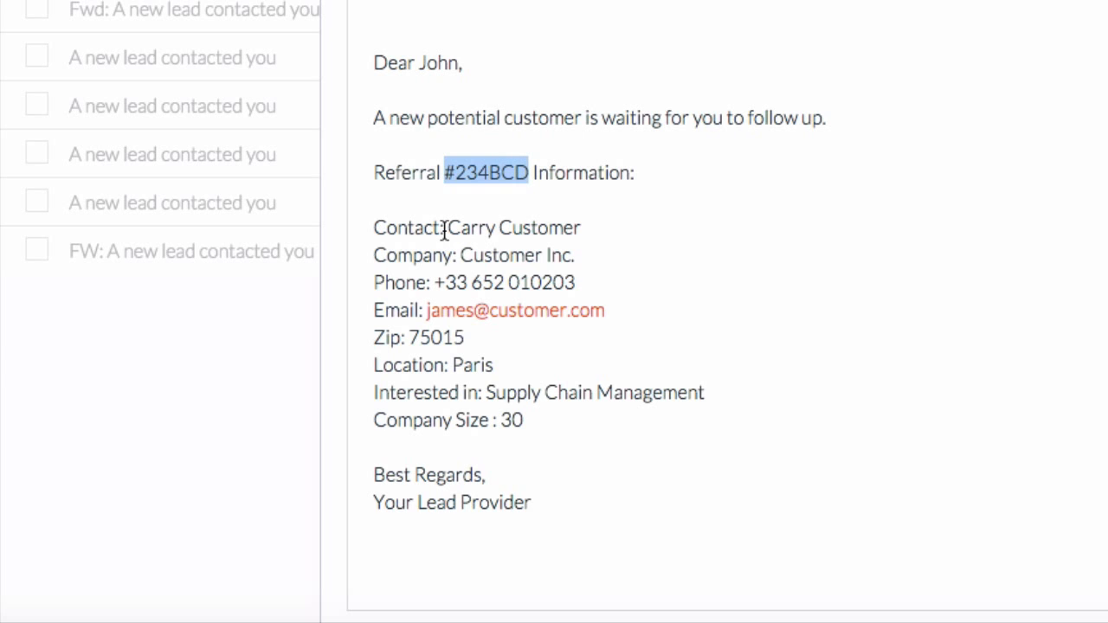
Step: Create a new parsing rule that takes the plain text version of the e-mail body as its data source
left_click_drag(447, 228, 600, 228)
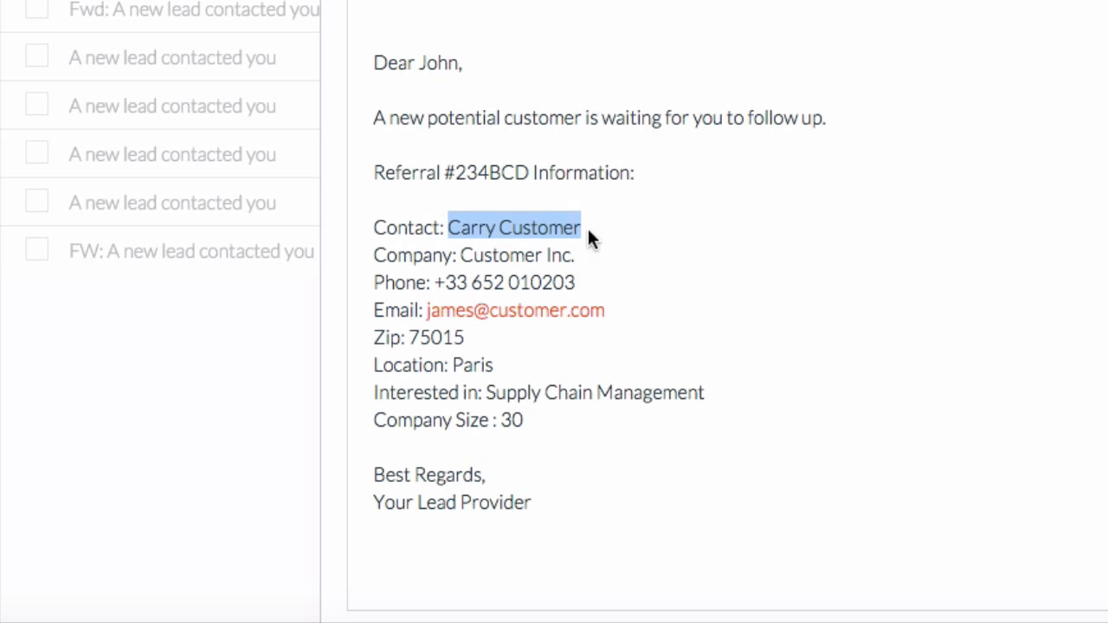
left_click(92, 168)
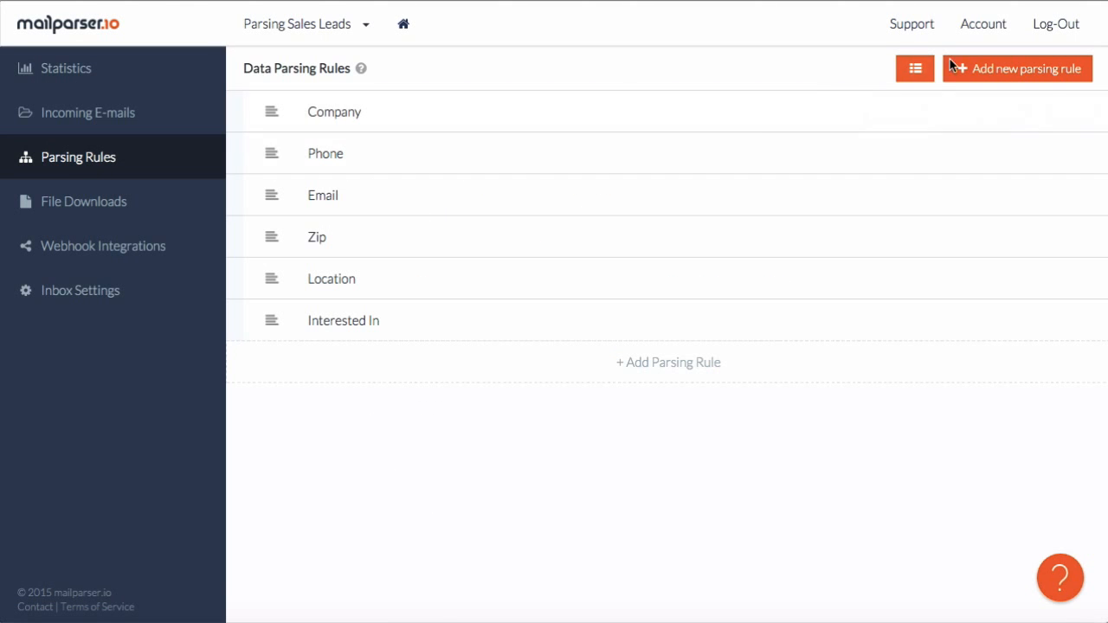
left_click(1003, 67)
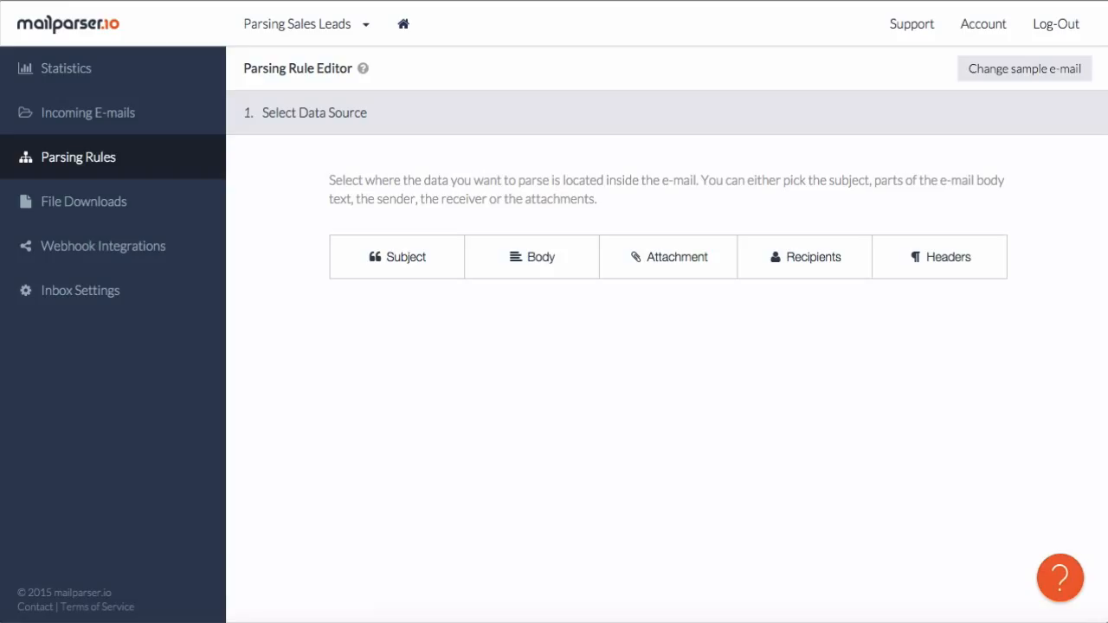
left_click(559, 255)
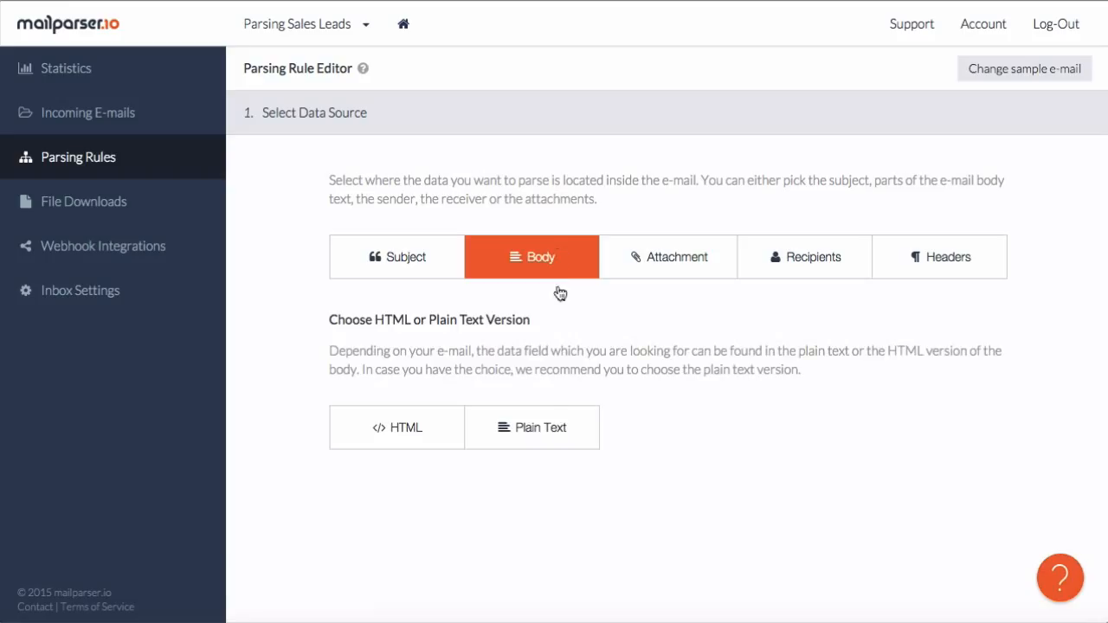
left_click(533, 415)
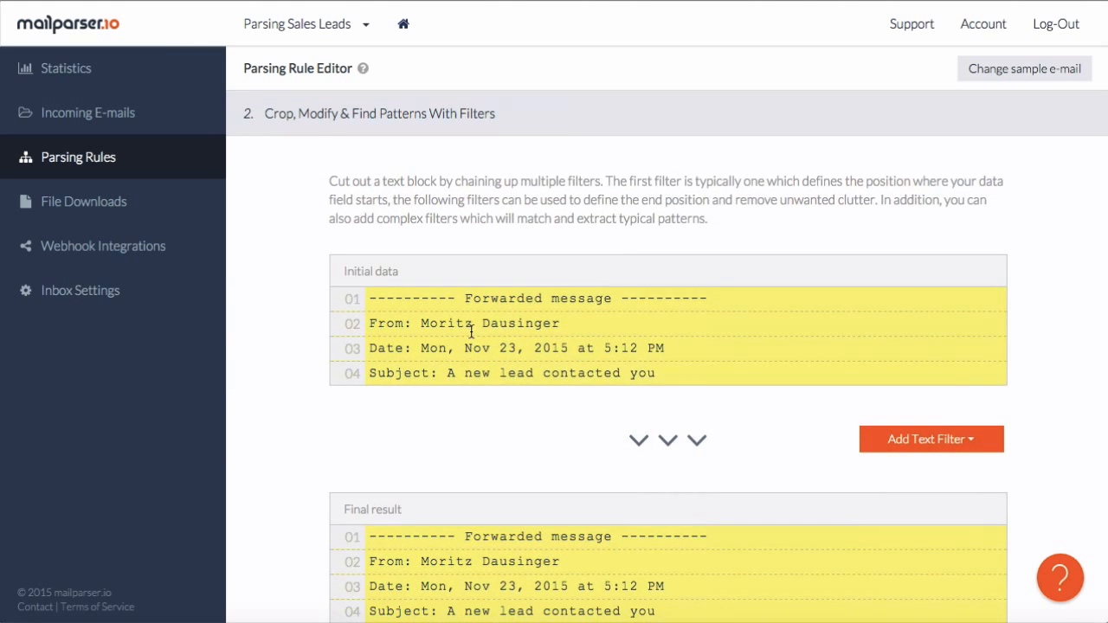
Step: Examine the initial data for the contact line and the label text that precedes the contact's name
scroll(471, 331, "down", 10)
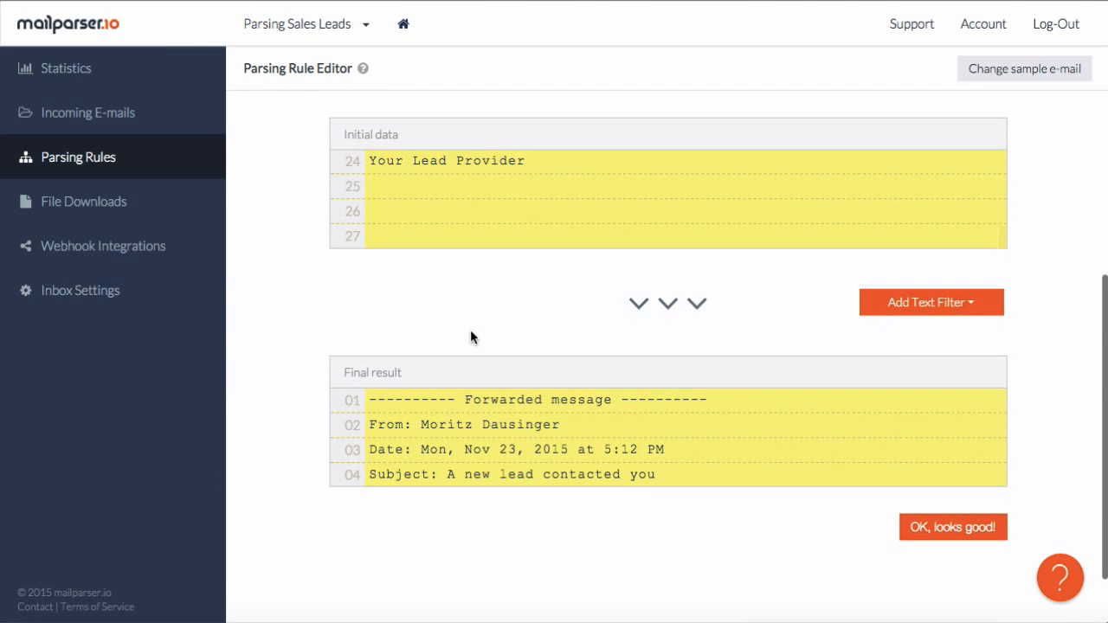
scroll(451, 214, "up", 4)
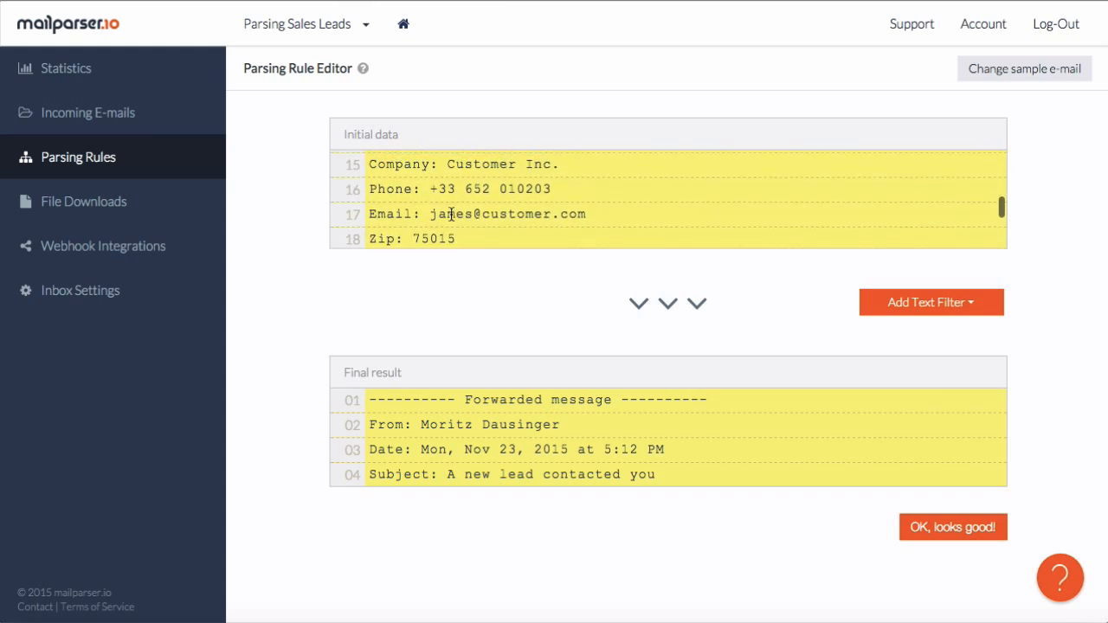
scroll(451, 214, "up", 5)
left_click_drag(230, 250, 213, 253)
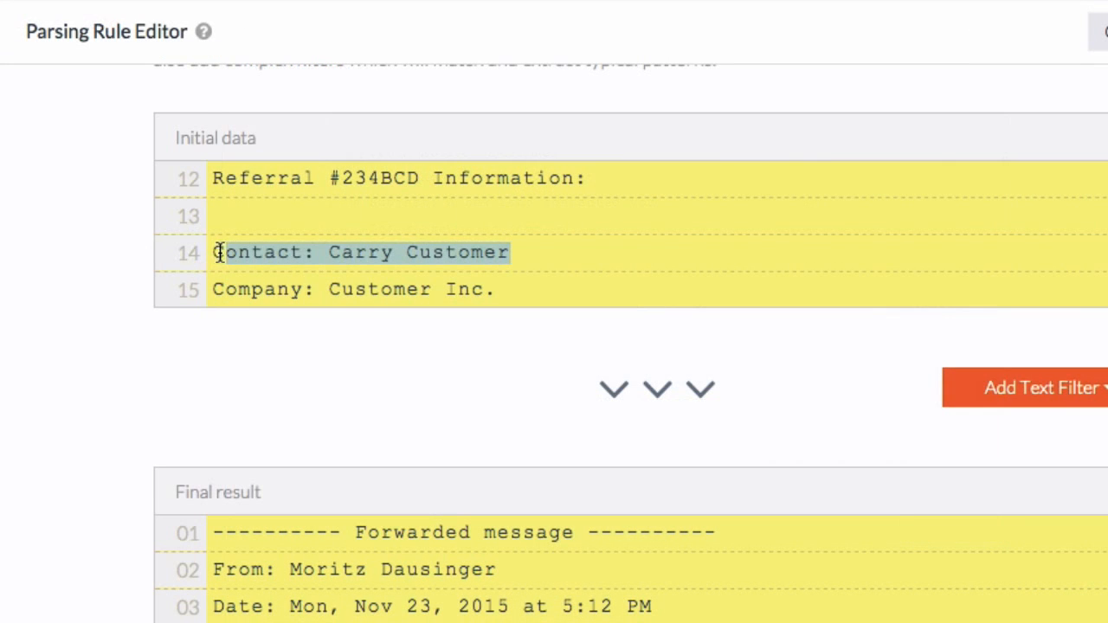
left_click(216, 252)
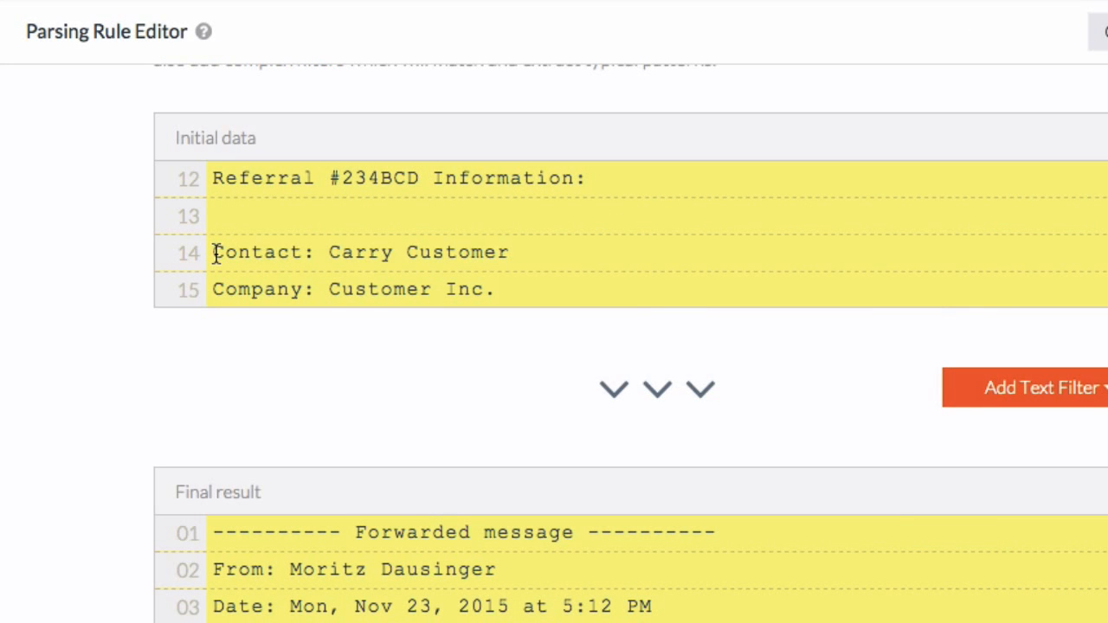
left_click_drag(217, 253, 326, 255)
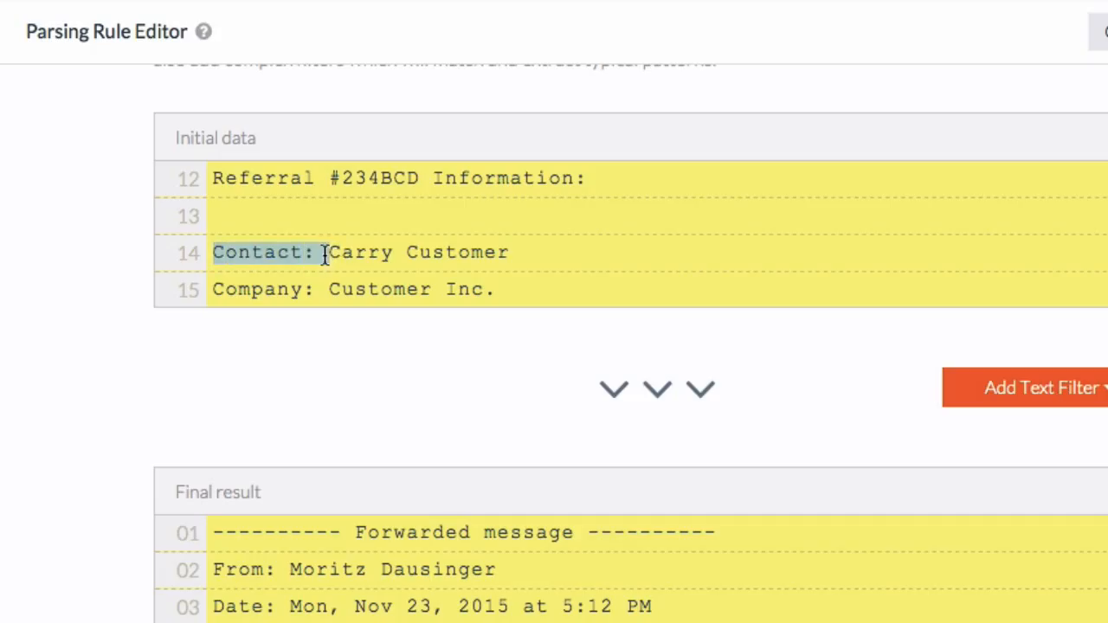
left_click(278, 381)
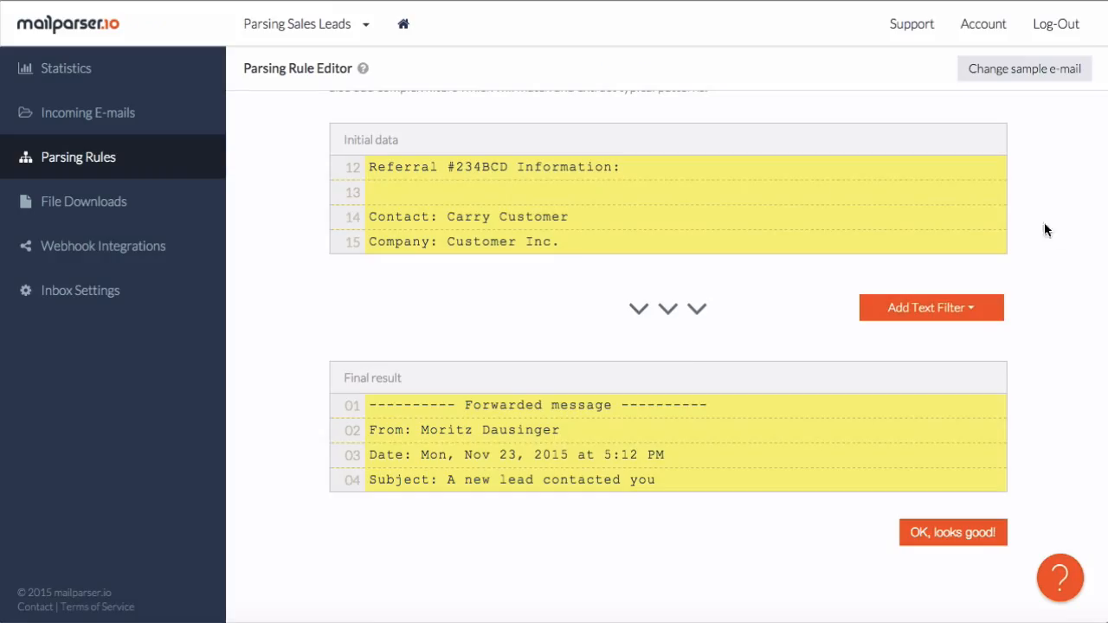
left_click(1102, 389)
mouse_move(1105, 451)
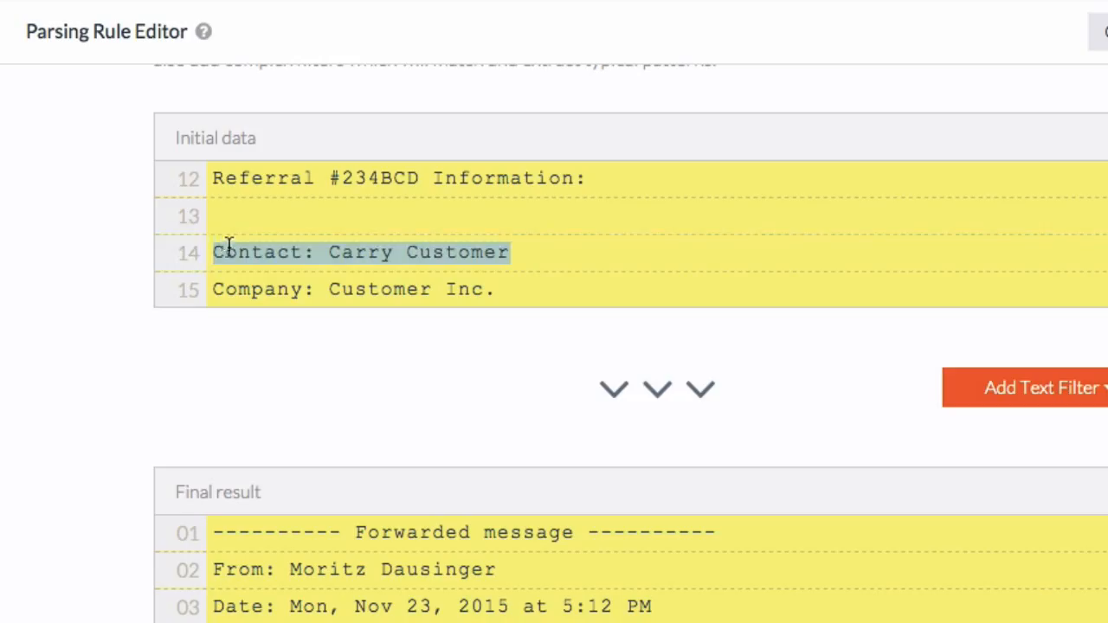
left_click_drag(228, 252, 214, 253)
left_click(216, 252)
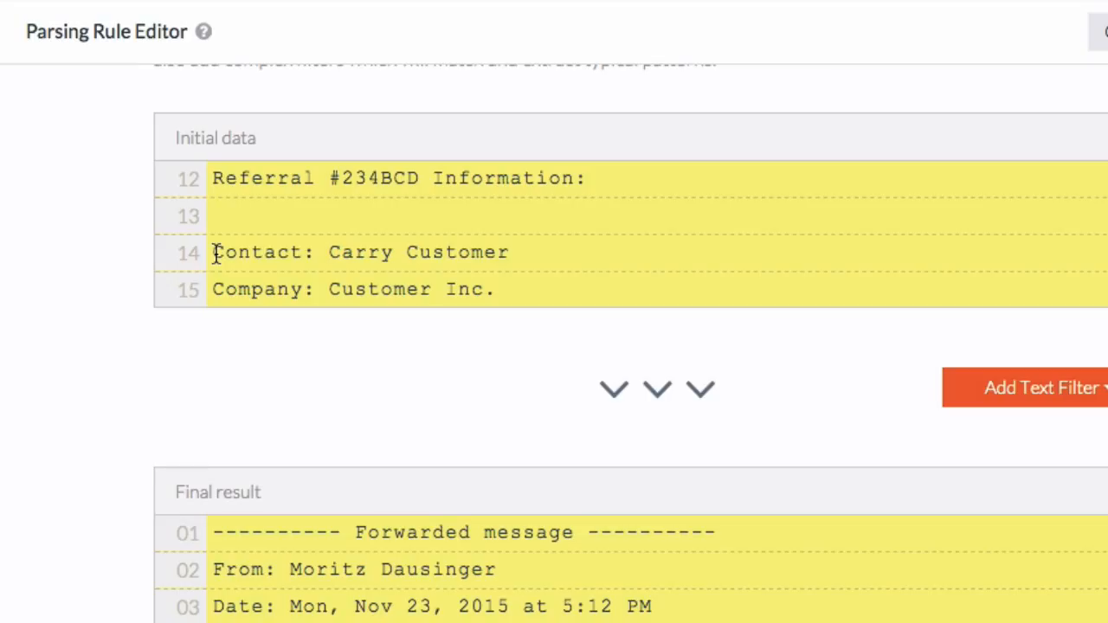
left_click_drag(216, 252, 325, 253)
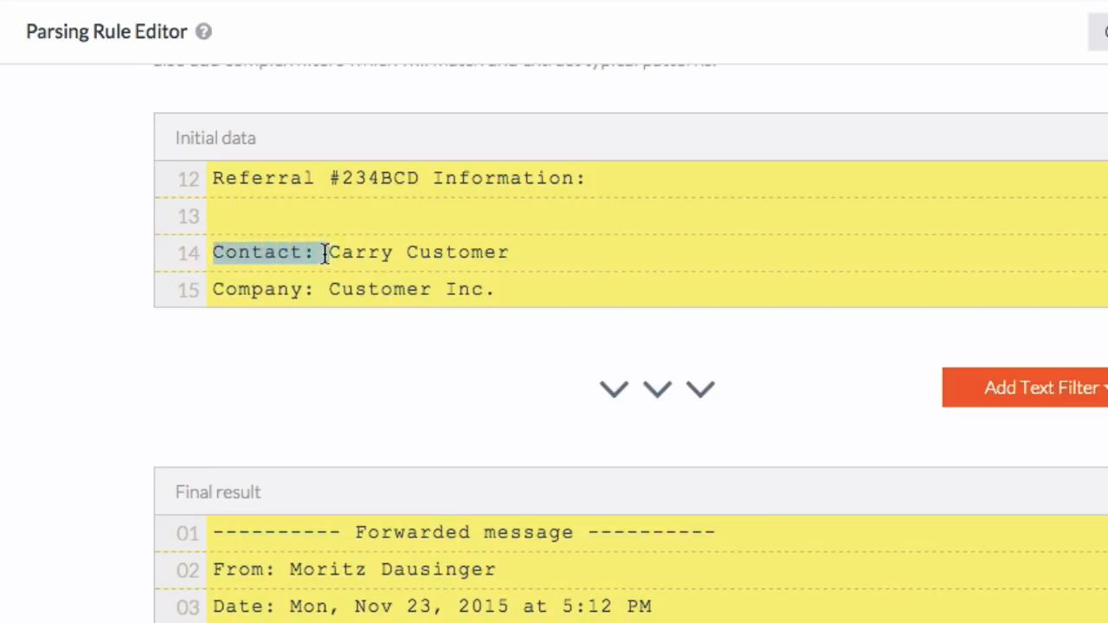
left_click(277, 378)
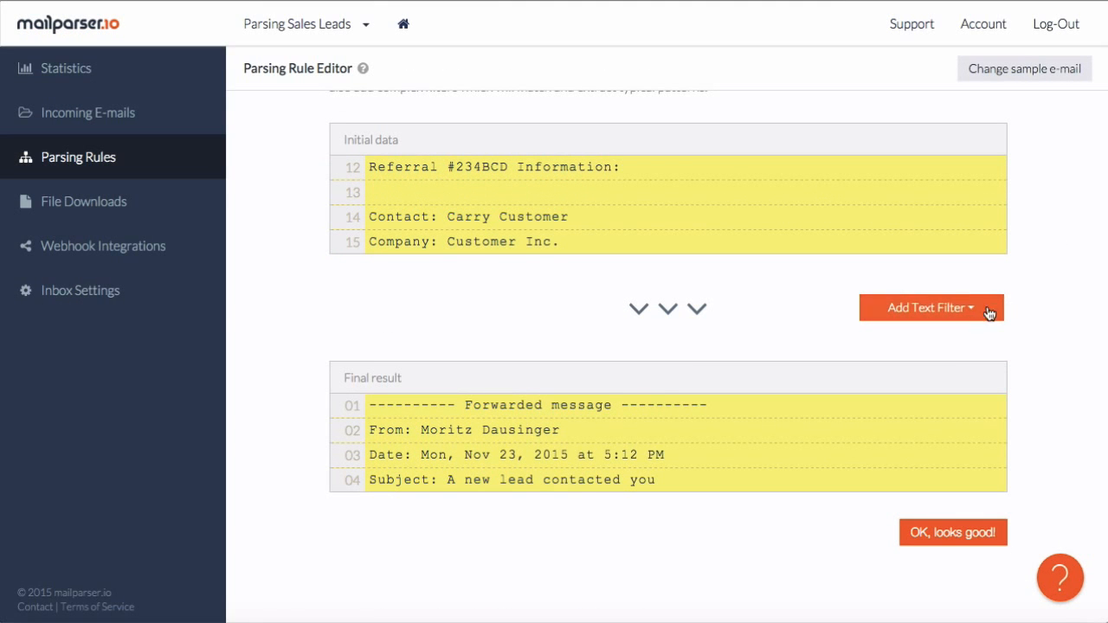
Step: Add a Find Start Position filter that starts the result after the matching text "Contact:"
left_click(988, 312)
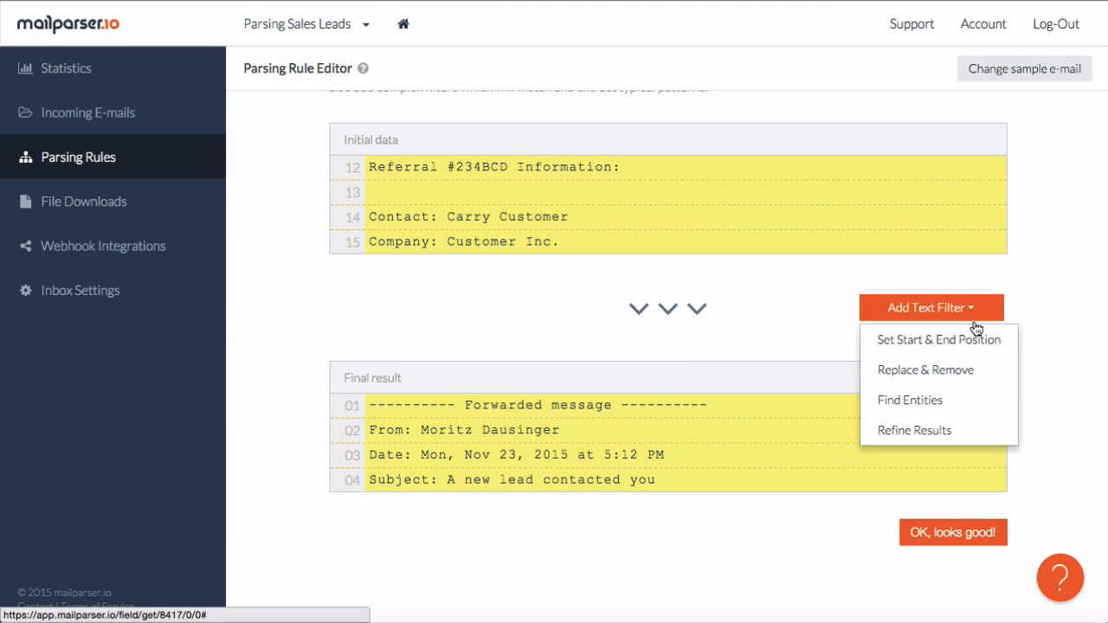
mouse_move(947, 338)
left_click(747, 343)
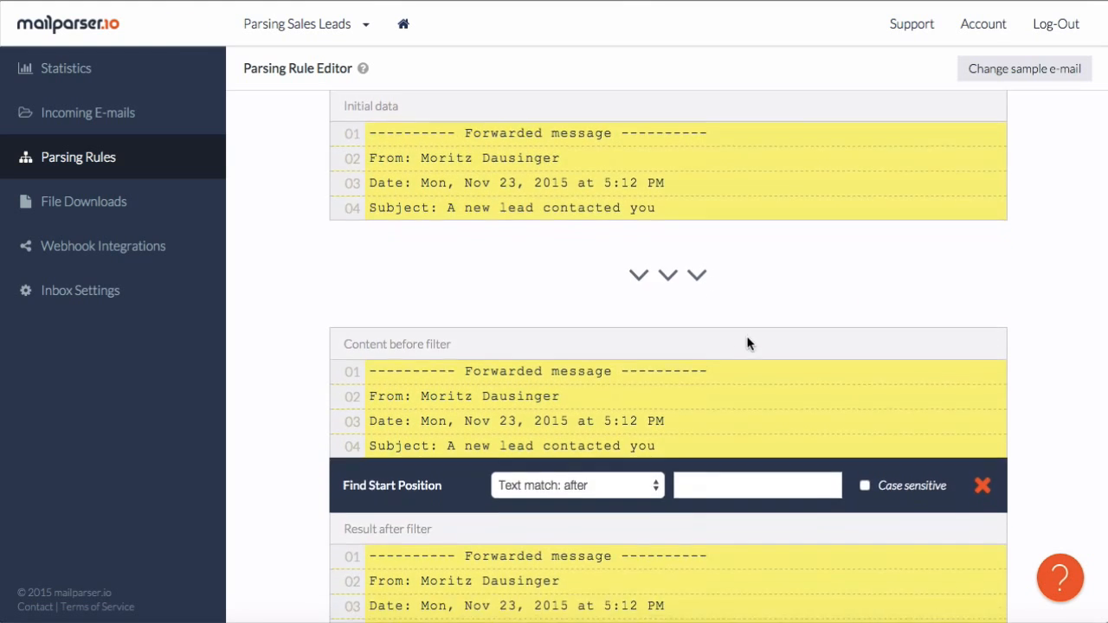
type("C")
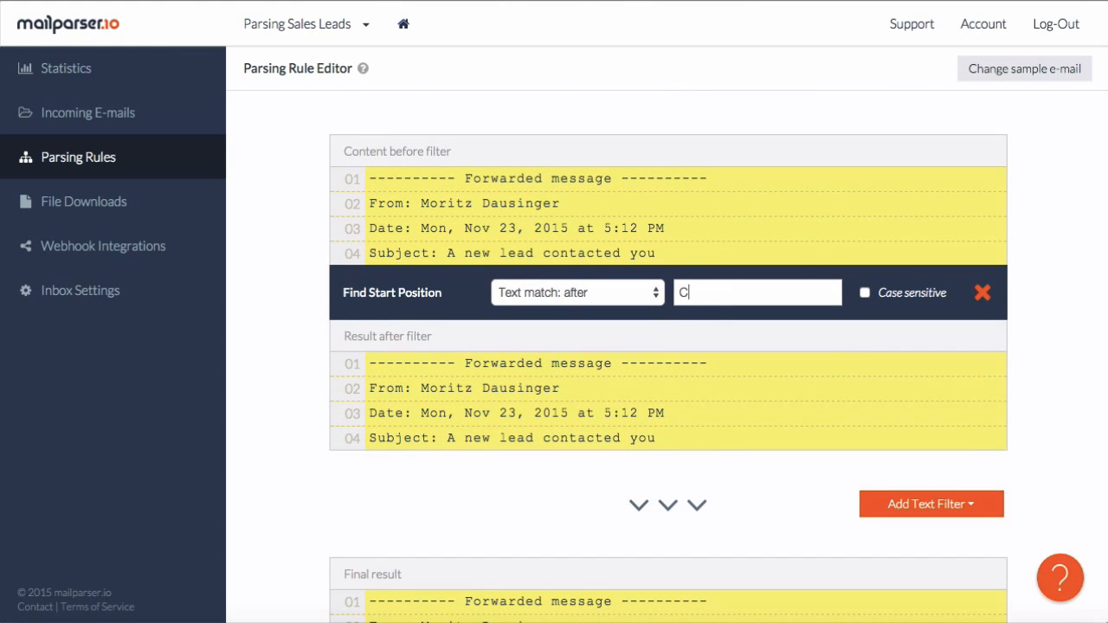
type("ontact:")
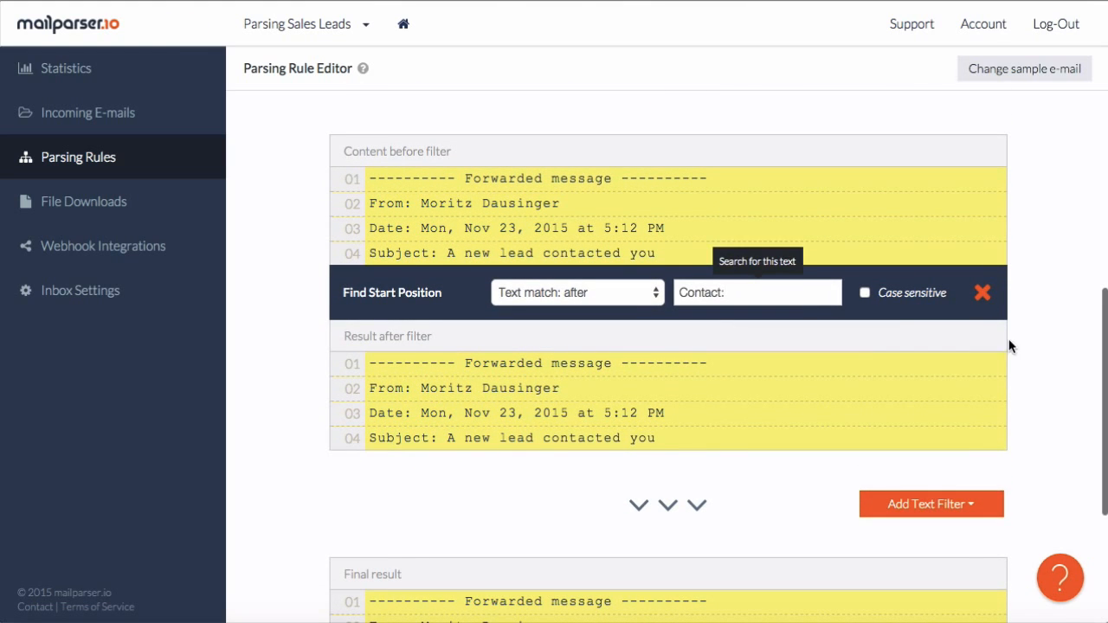
scroll(776, 207, "down", 2)
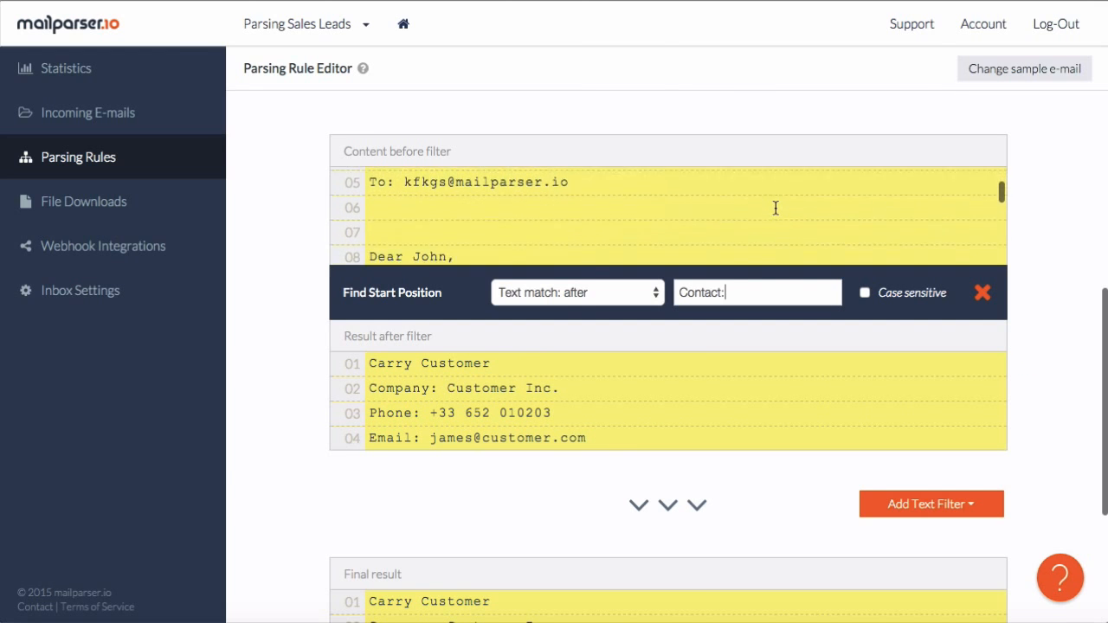
scroll(776, 208, "down", 4)
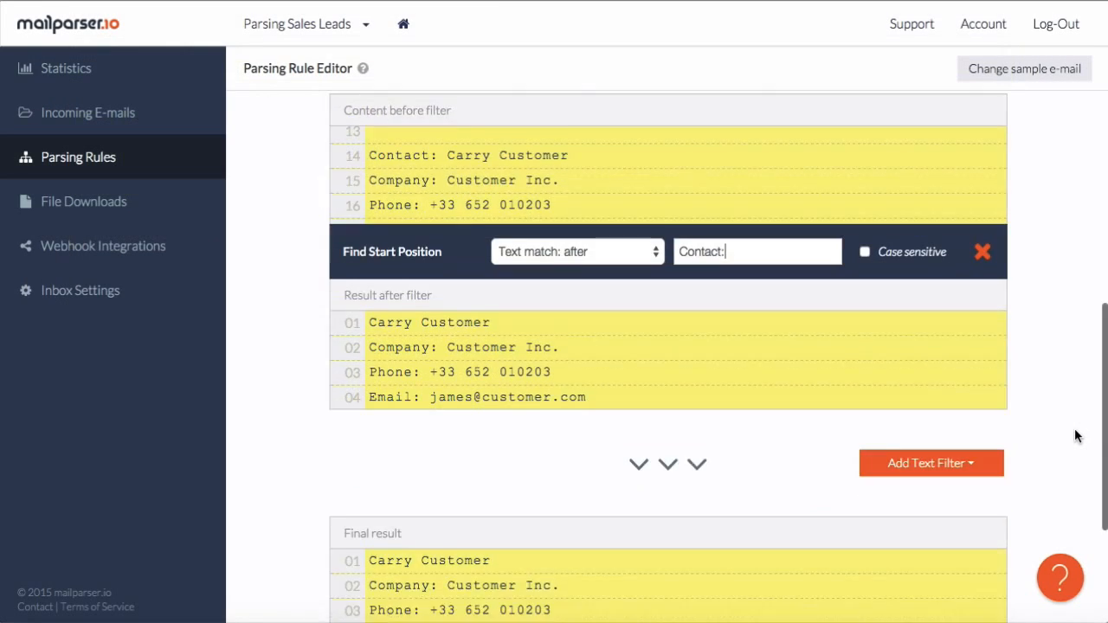
Step: Add a Define End Position filter that cuts the extracted text at the end of line
scroll(1100, 416, "down", 5)
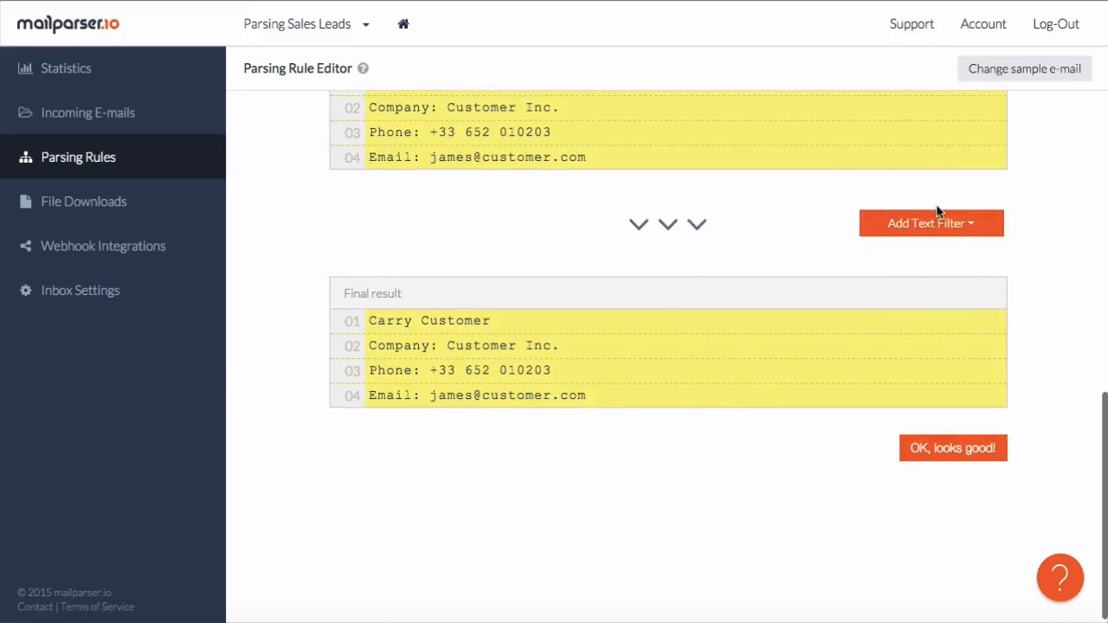
left_click(938, 224)
mouse_move(933, 257)
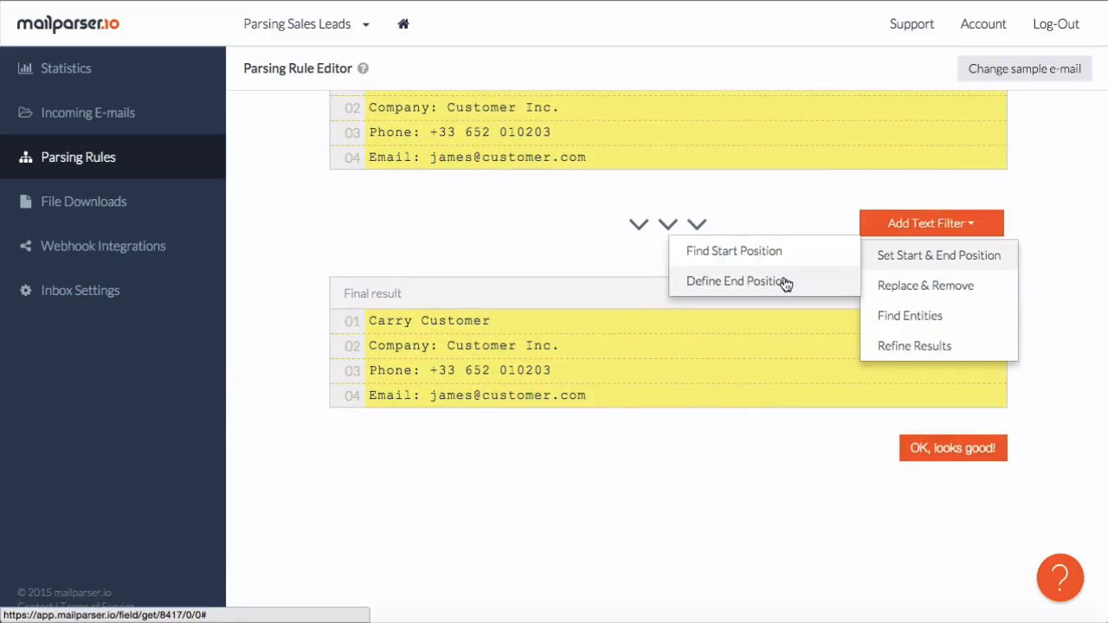
left_click(736, 282)
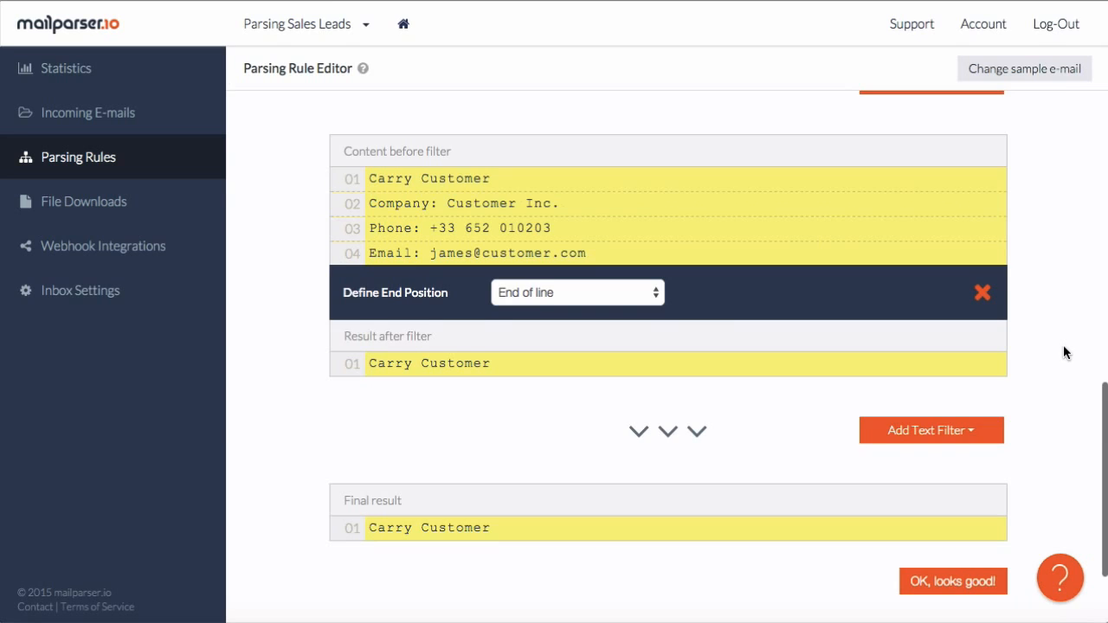
Step: Try refining the extracted contact name by splitting it into first and last name
scroll(1102, 355, "down", 3)
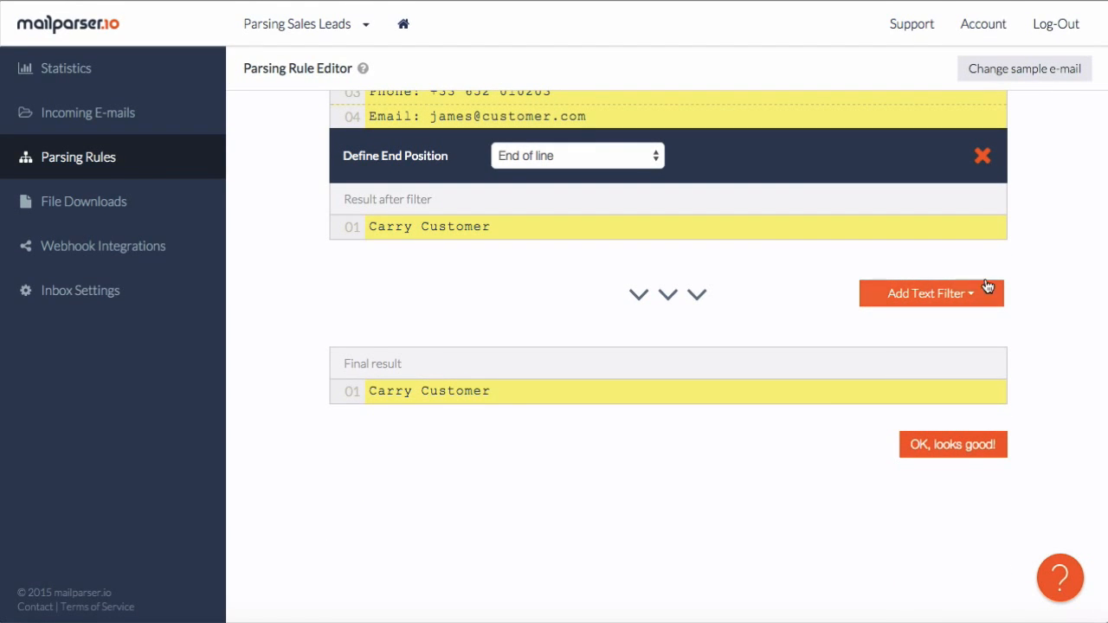
left_click(964, 295)
mouse_move(927, 416)
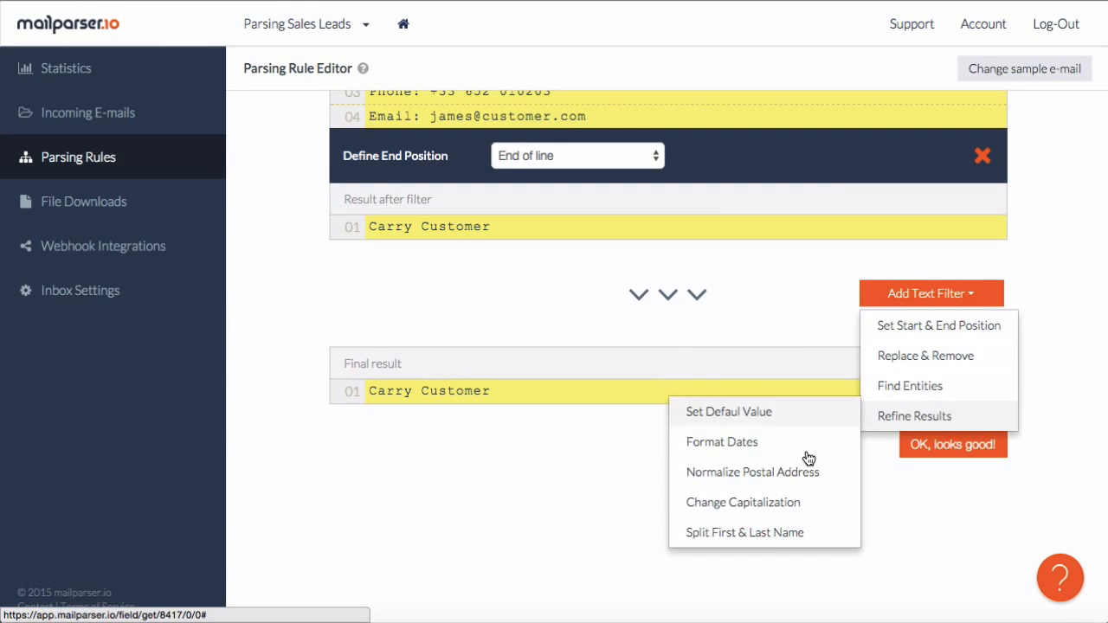
left_click(750, 538)
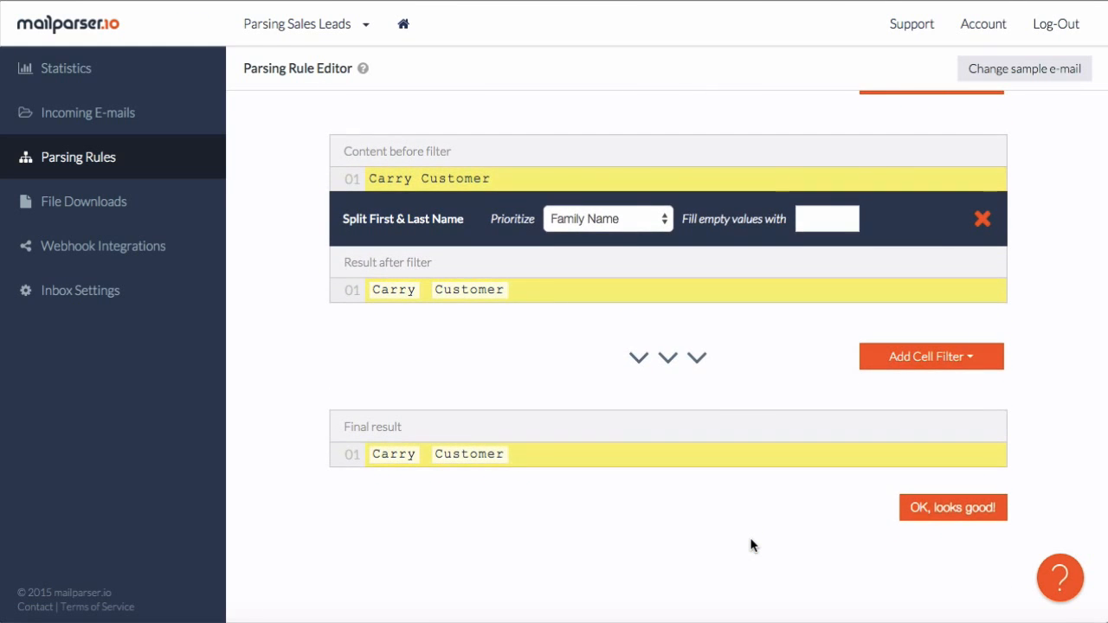
mouse_move(396, 290)
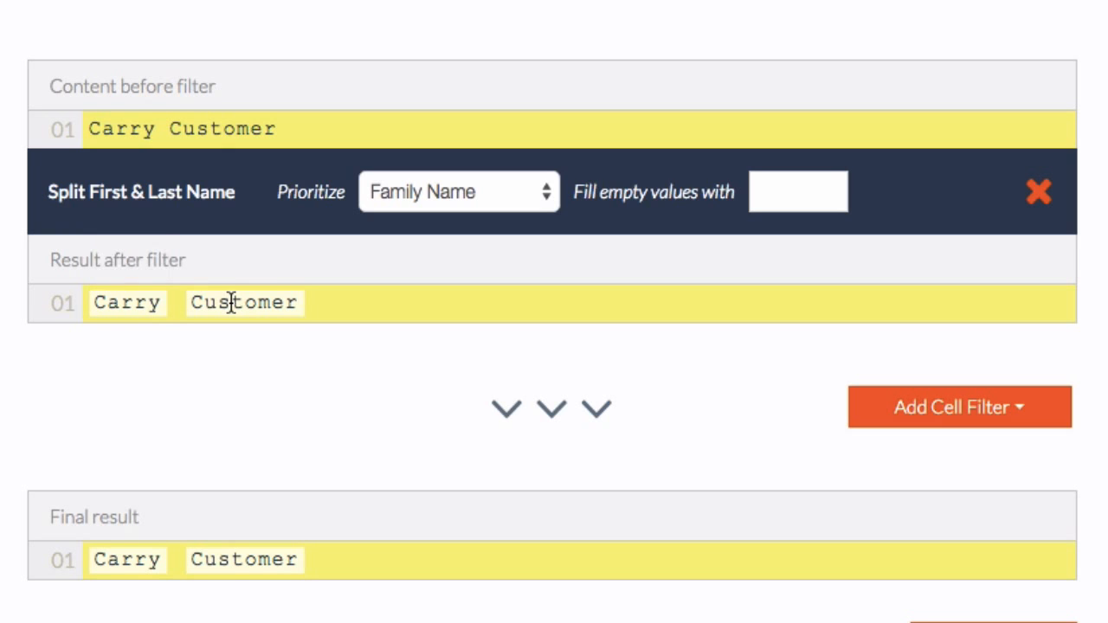
mouse_move(232, 302)
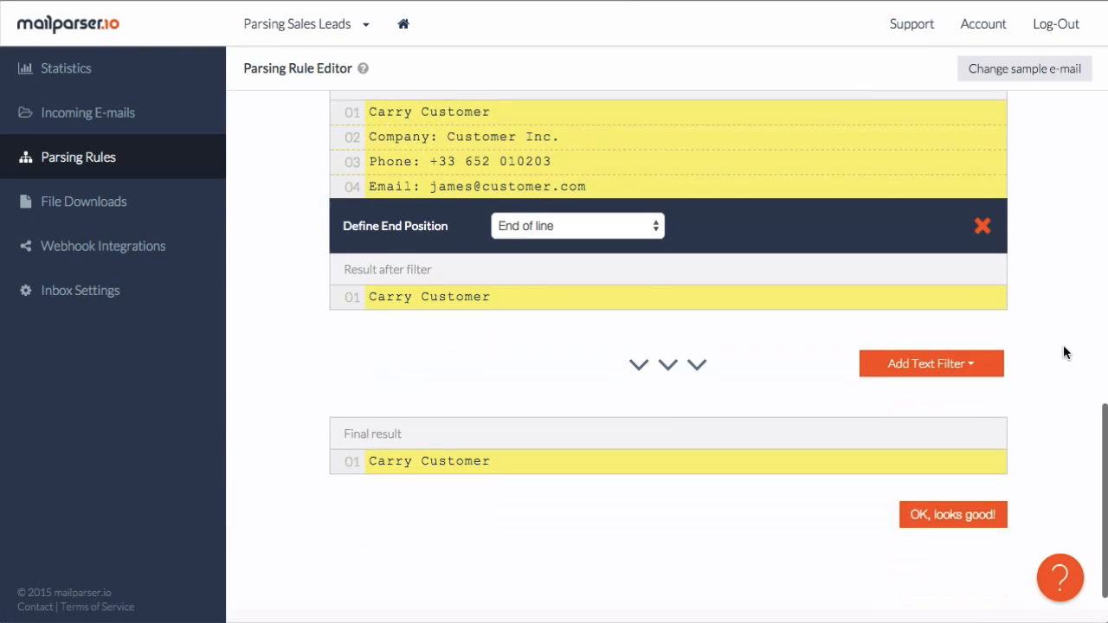
Step: Add a Split First & Last Name filter to the extracted contact, prioritizing Family Name
scroll(1063, 352, "down", 2)
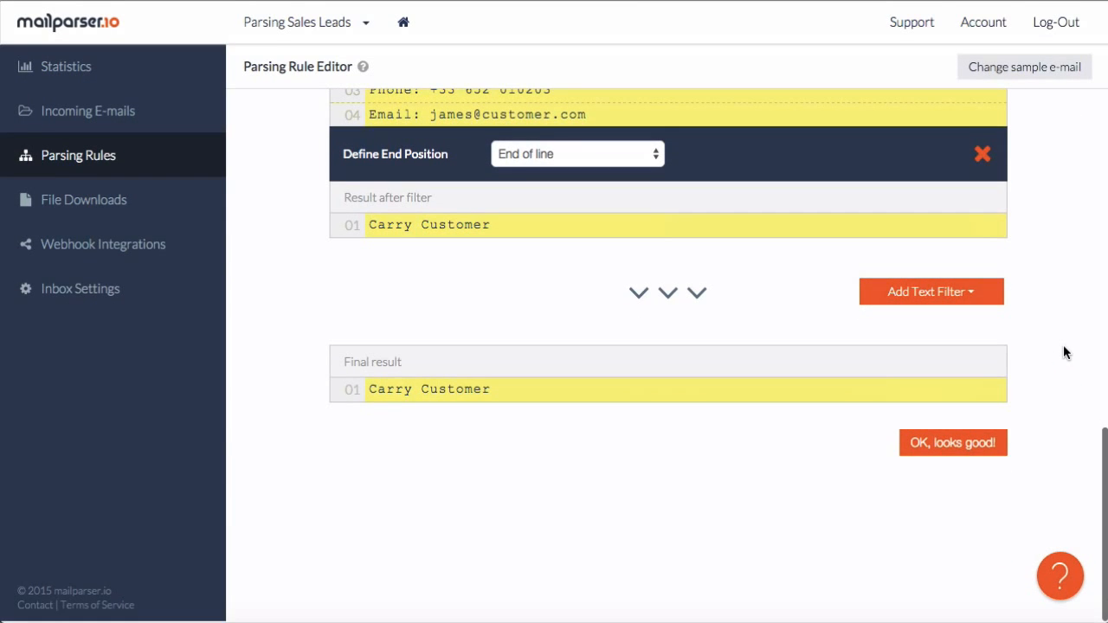
left_click(965, 293)
mouse_move(952, 414)
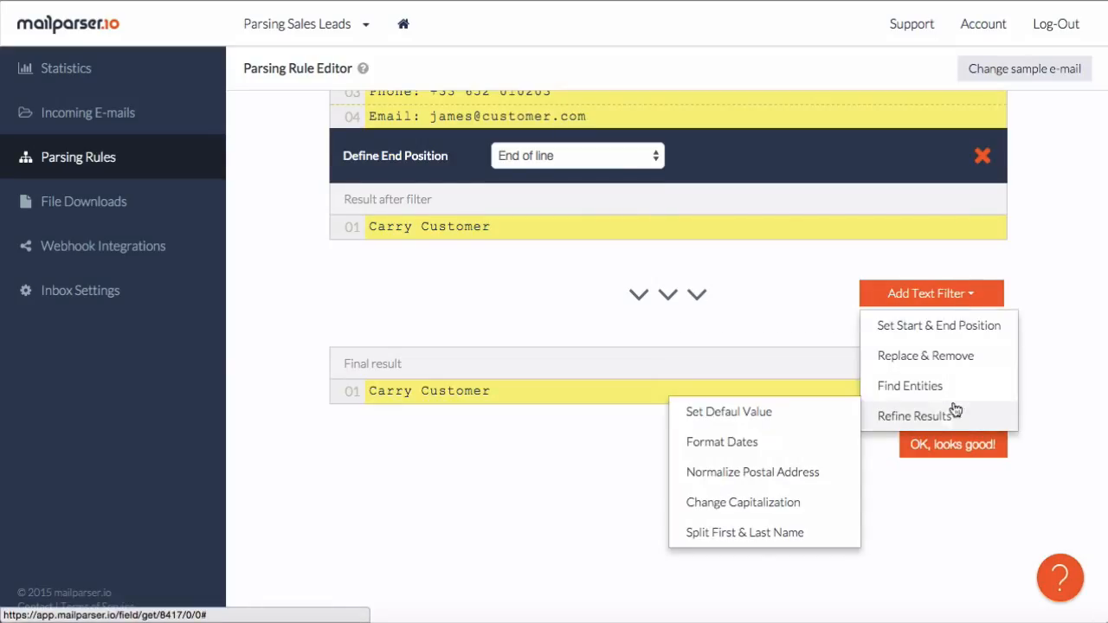
left_click(744, 533)
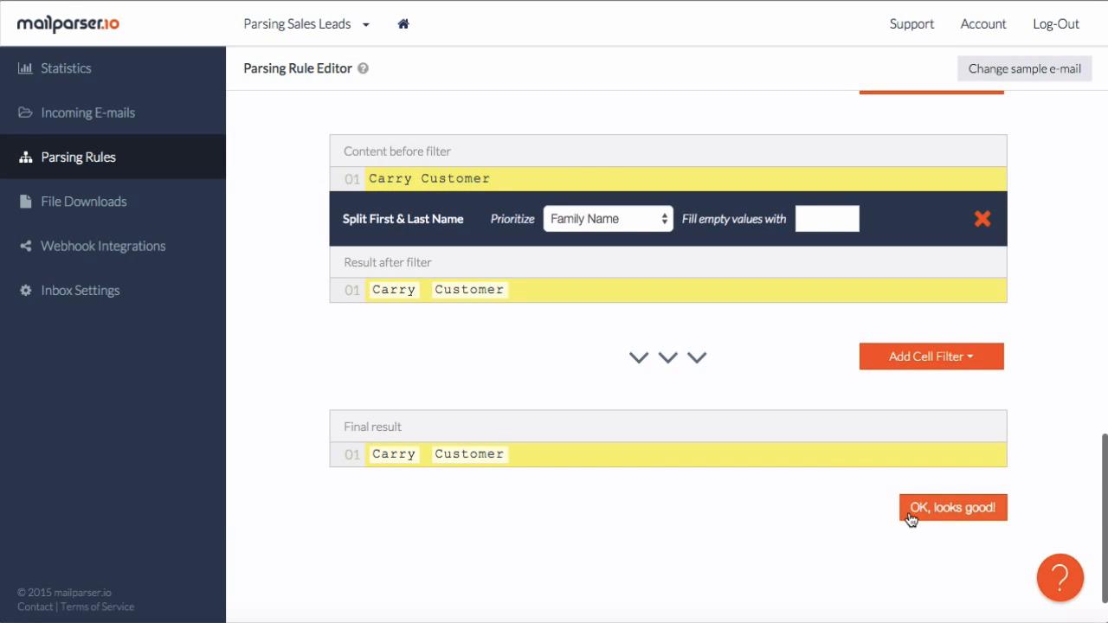
Step: Accept the filtered result, name the data field "Contact Name", and validate and save the parsing rule
left_click(907, 513)
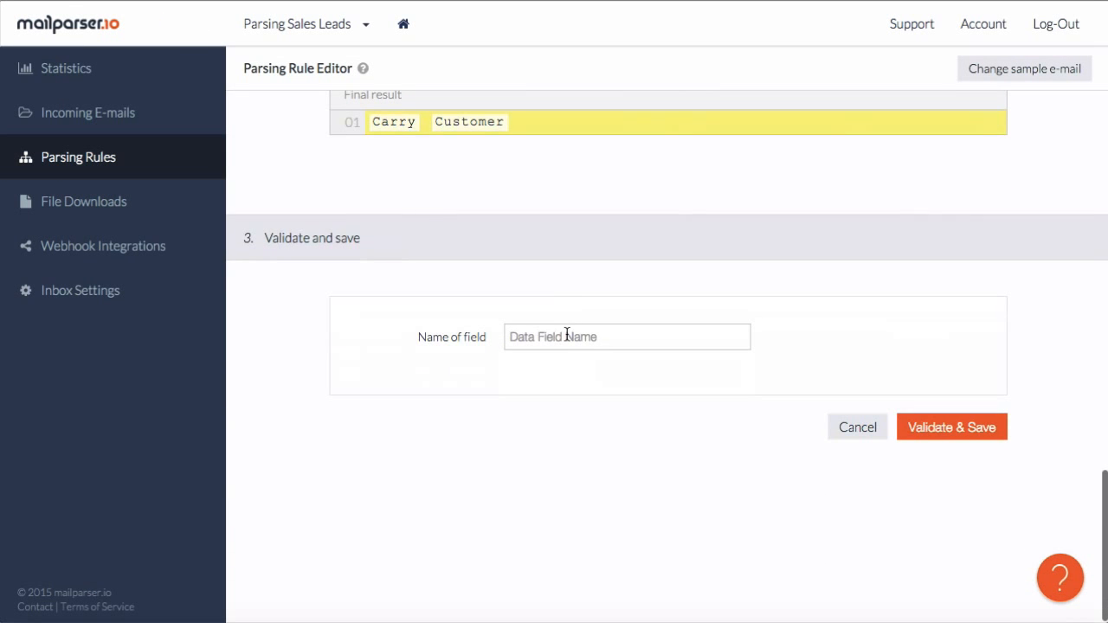
type("Co")
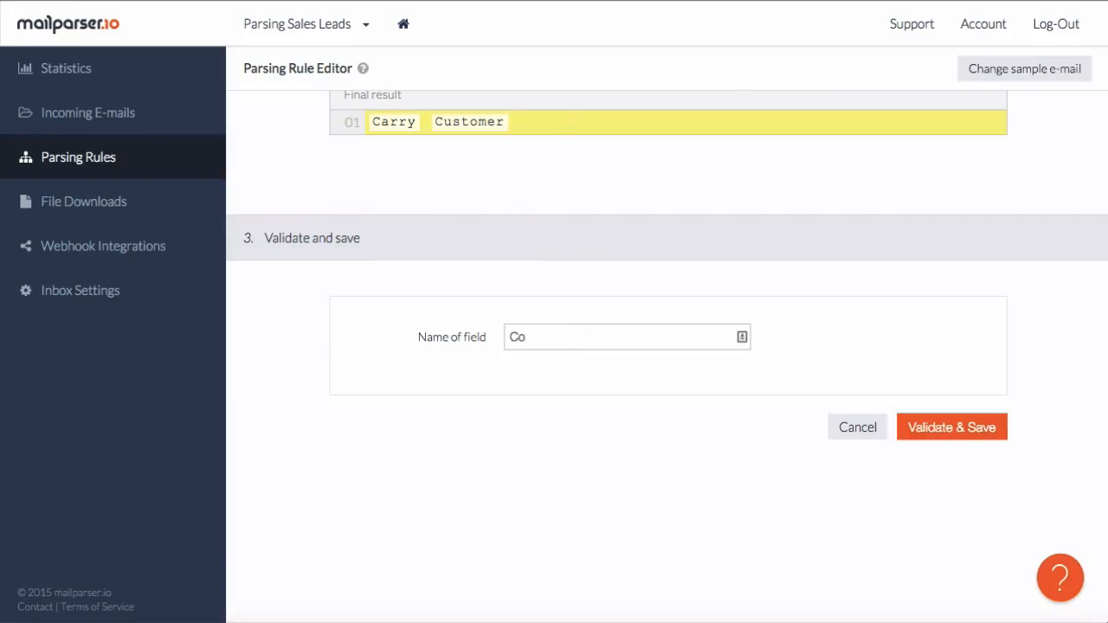
type("ntact Name")
left_click(935, 432)
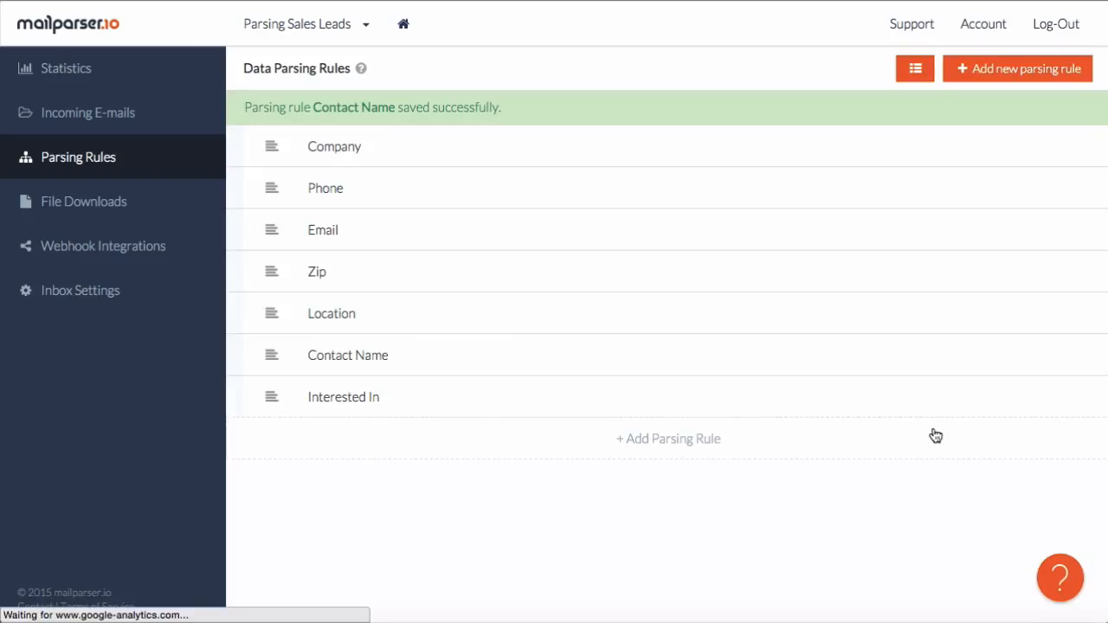
Step: Move the Contact Name rule to the top of the list and start a new parsing rule on the plain text body
left_click_drag(237, 334, 246, 144)
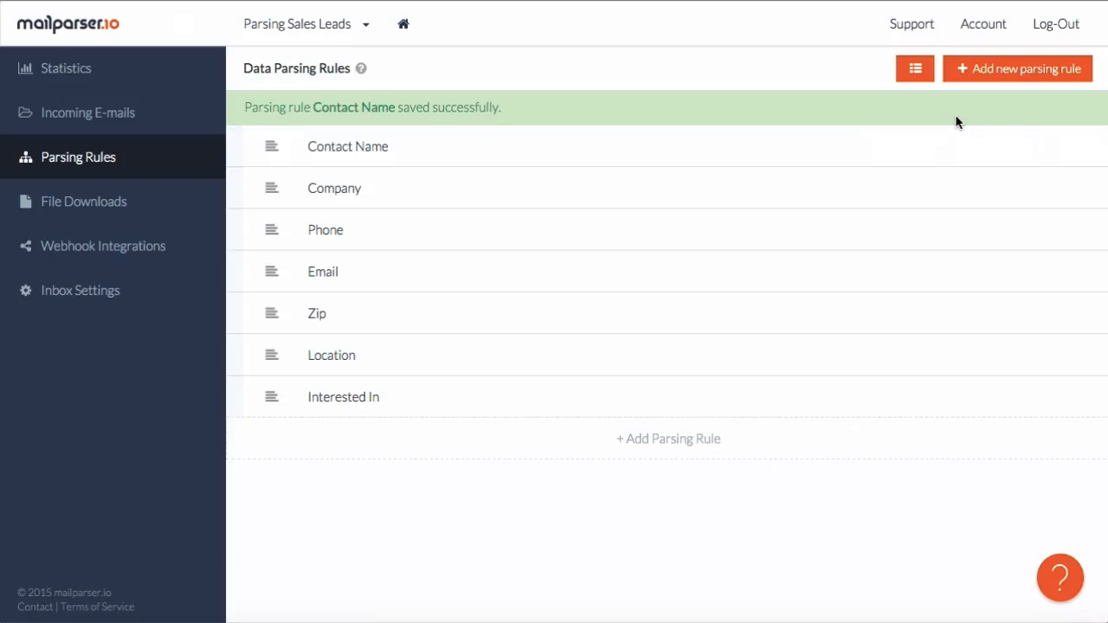
left_click(1021, 71)
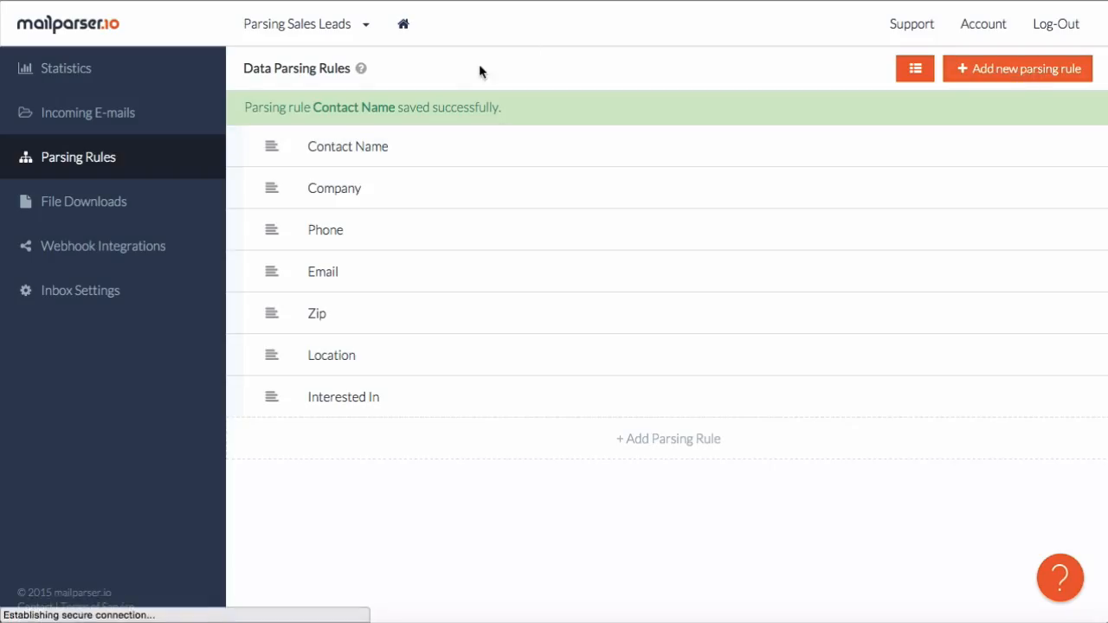
left_click(539, 265)
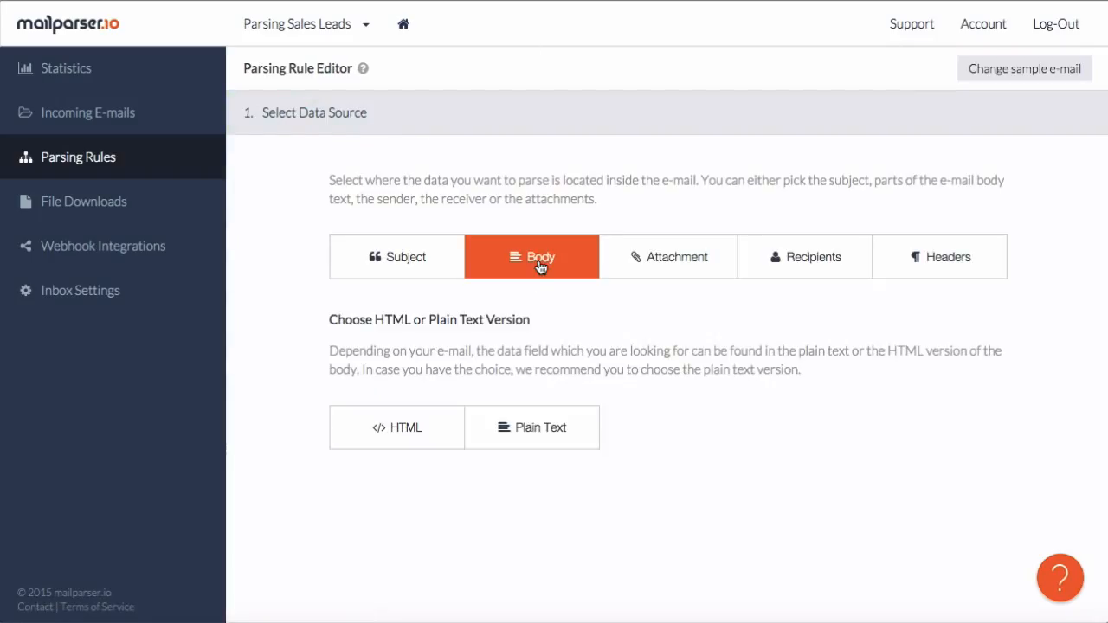
left_click(537, 425)
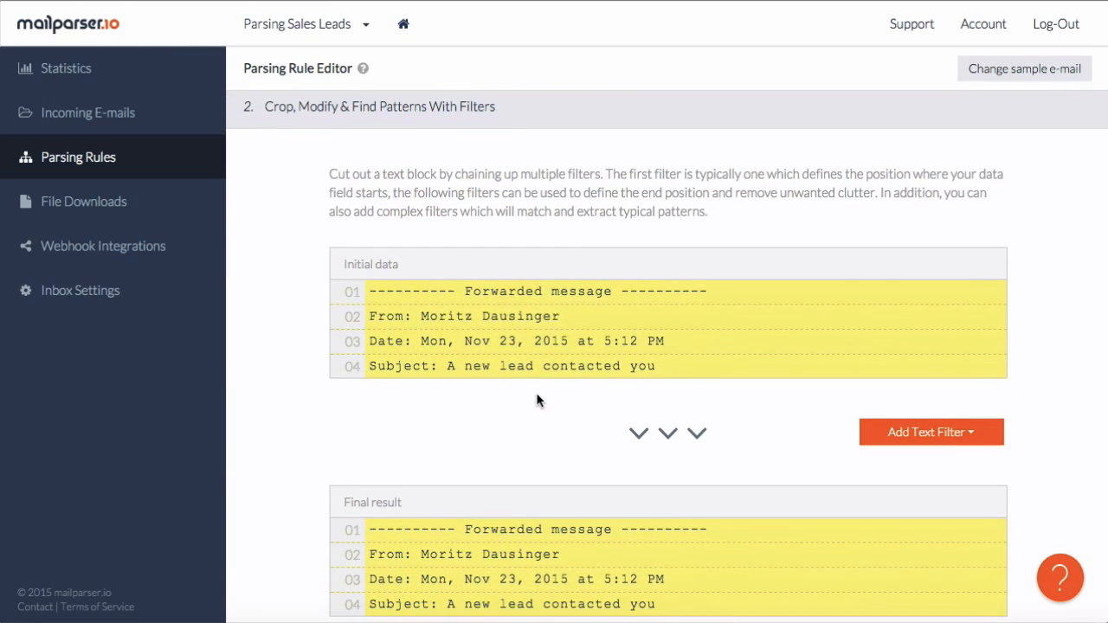
Step: Add a Find Start Position filter that matches after the text "Referral #", copied from the referral line of the initial data
scroll(517, 322, "down", 5)
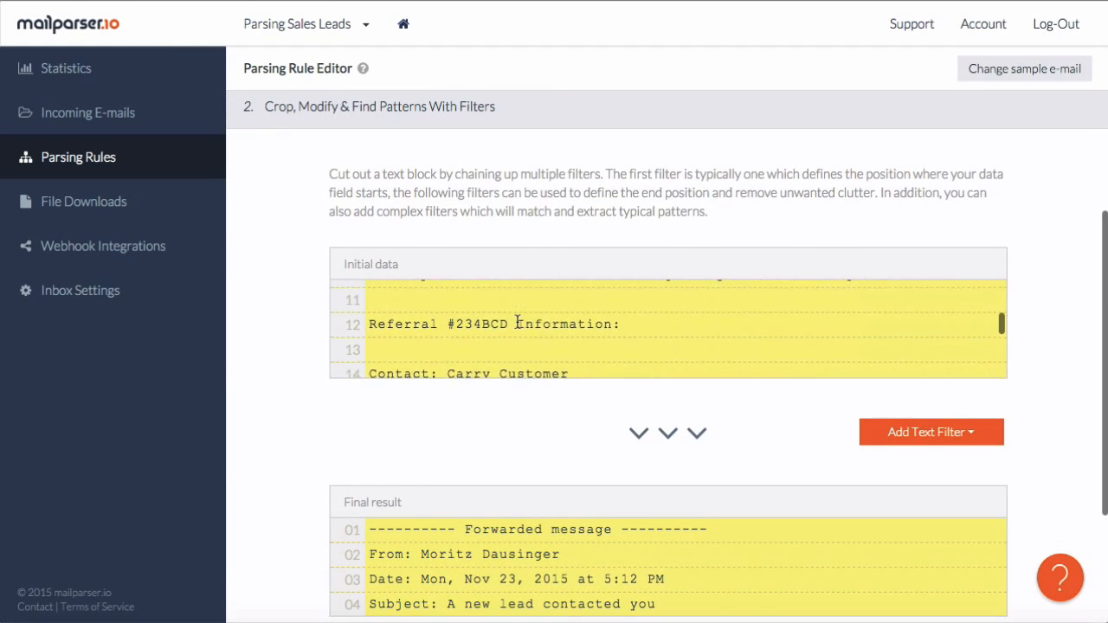
left_click_drag(369, 324, 624, 323)
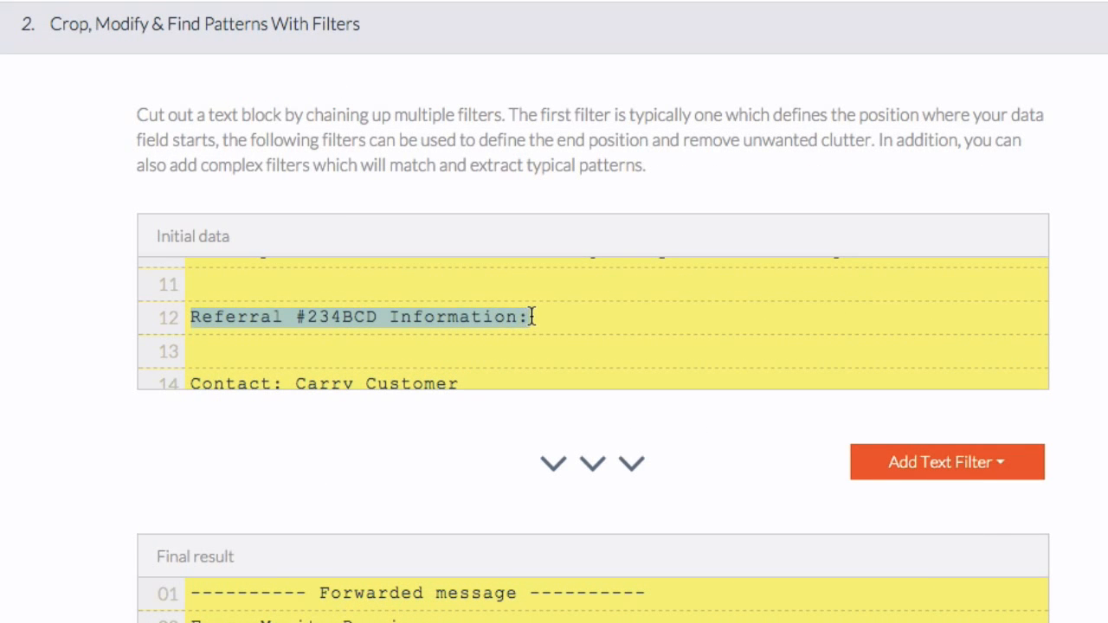
left_click(533, 317)
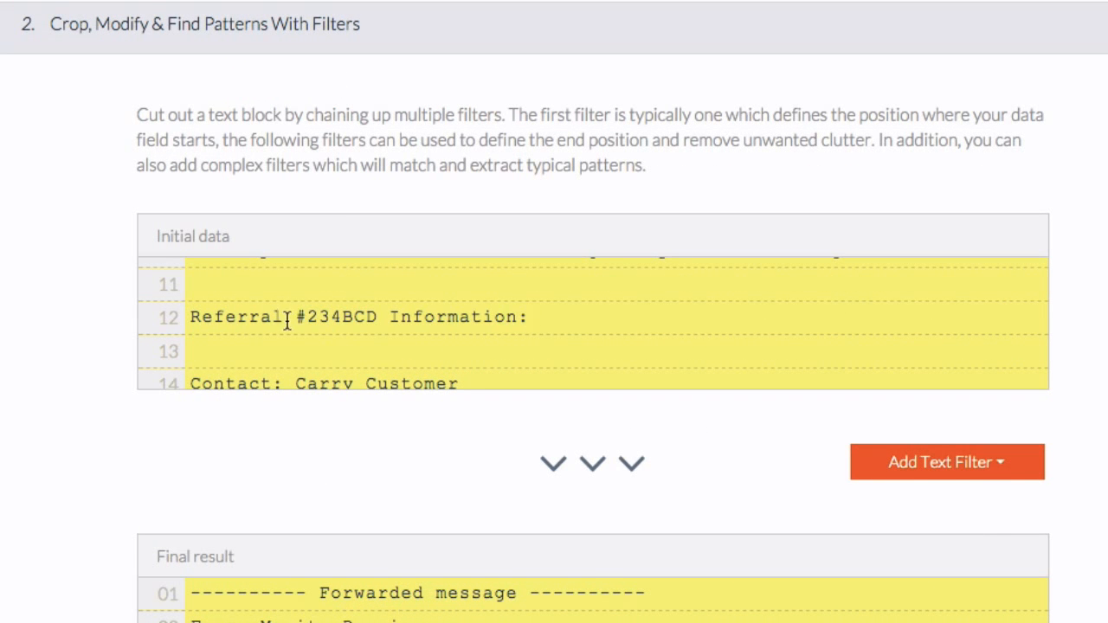
left_click_drag(307, 318, 187, 321)
key("ctrl+c")
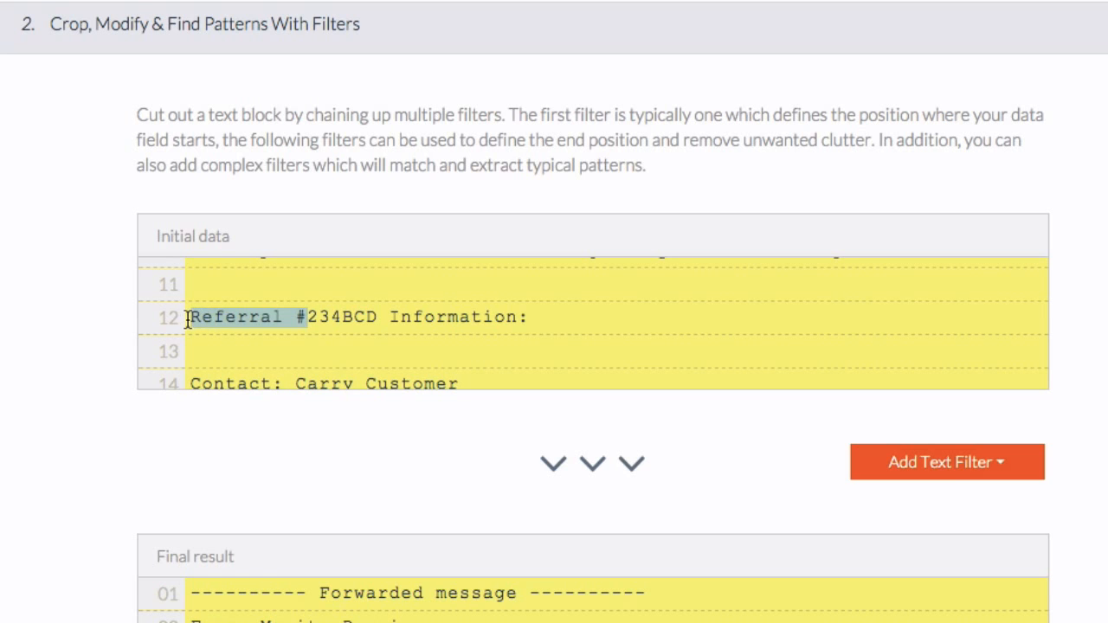
left_click(147, 428)
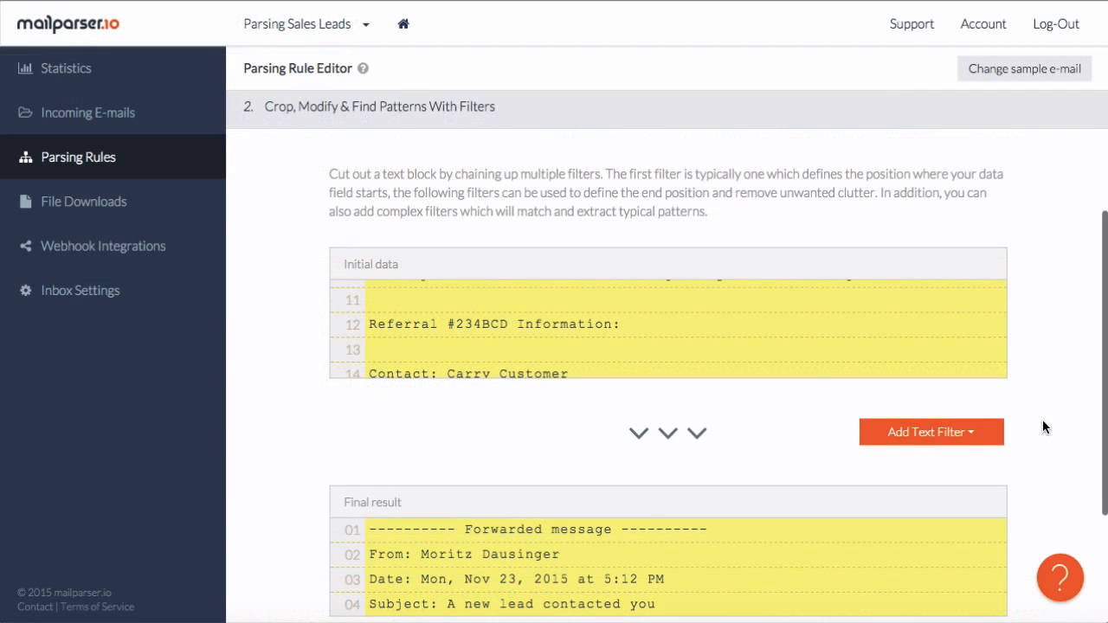
left_click(950, 462)
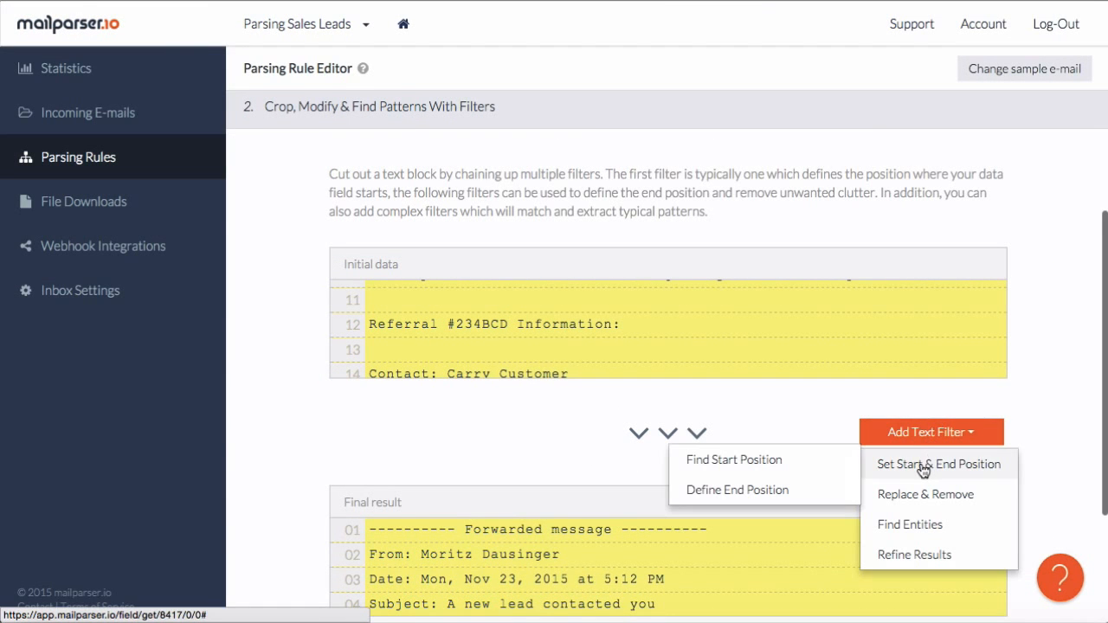
left_click(792, 463)
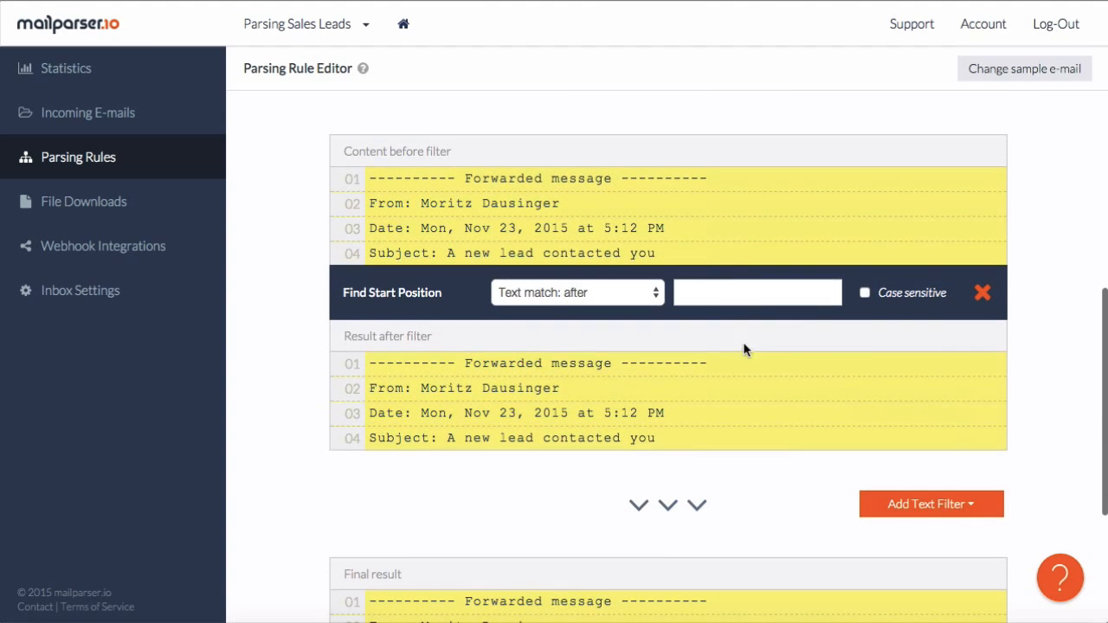
left_click(727, 292)
key("ctrl+v")
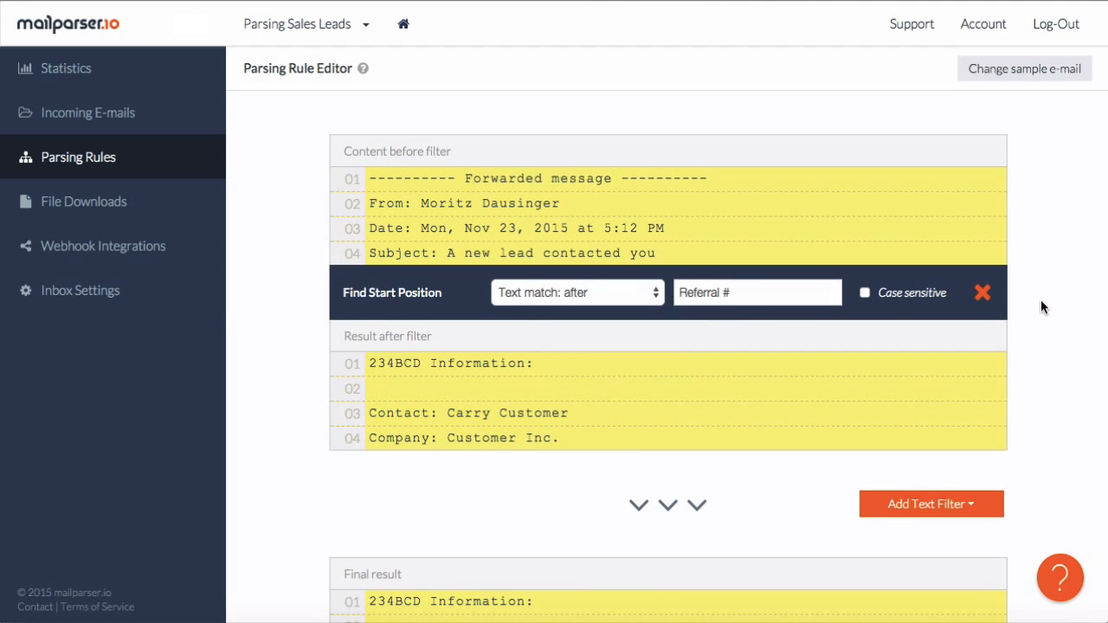
Step: Add a Define End Position filter set to "Text match: before" with "Information:" copied from the first line of the filtered result
scroll(727, 224, "down", 5)
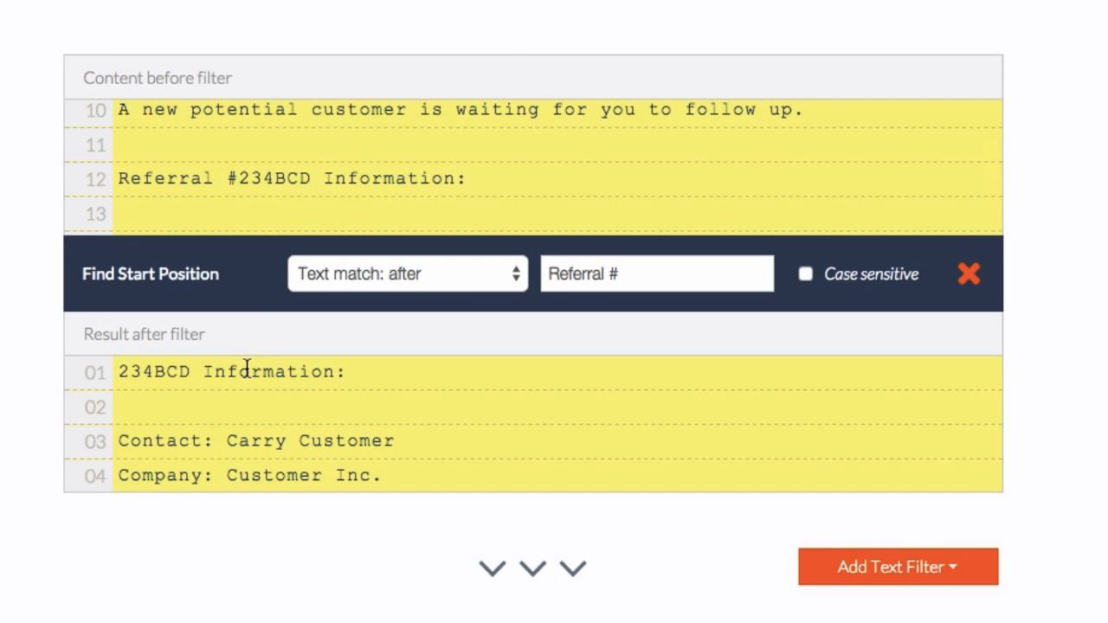
left_click_drag(347, 374, 196, 377)
key("ctrl+c")
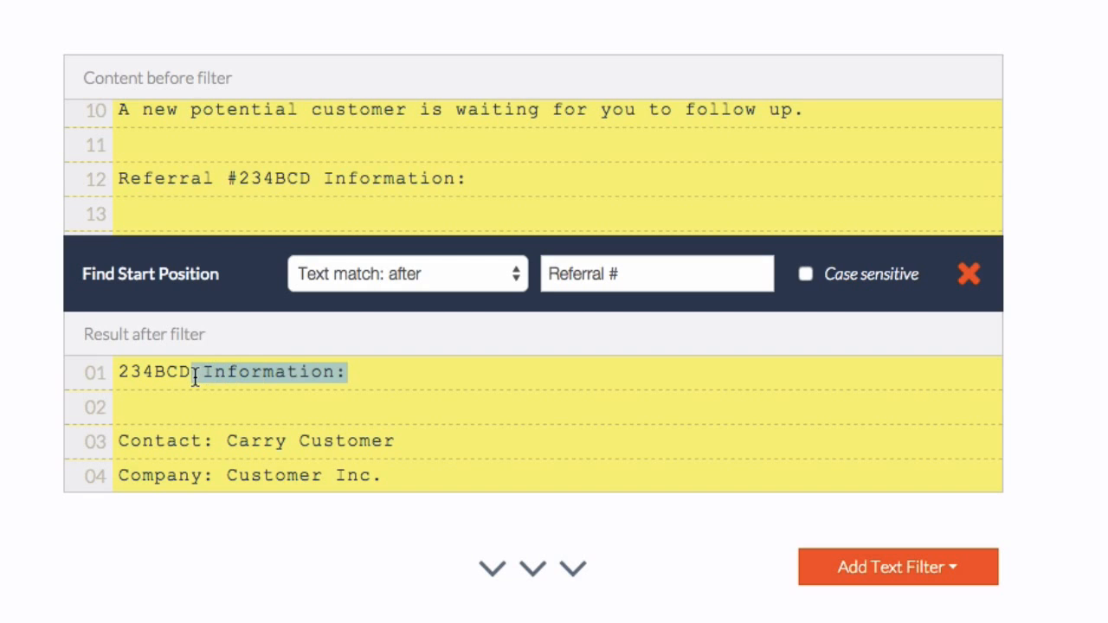
left_click(1055, 342)
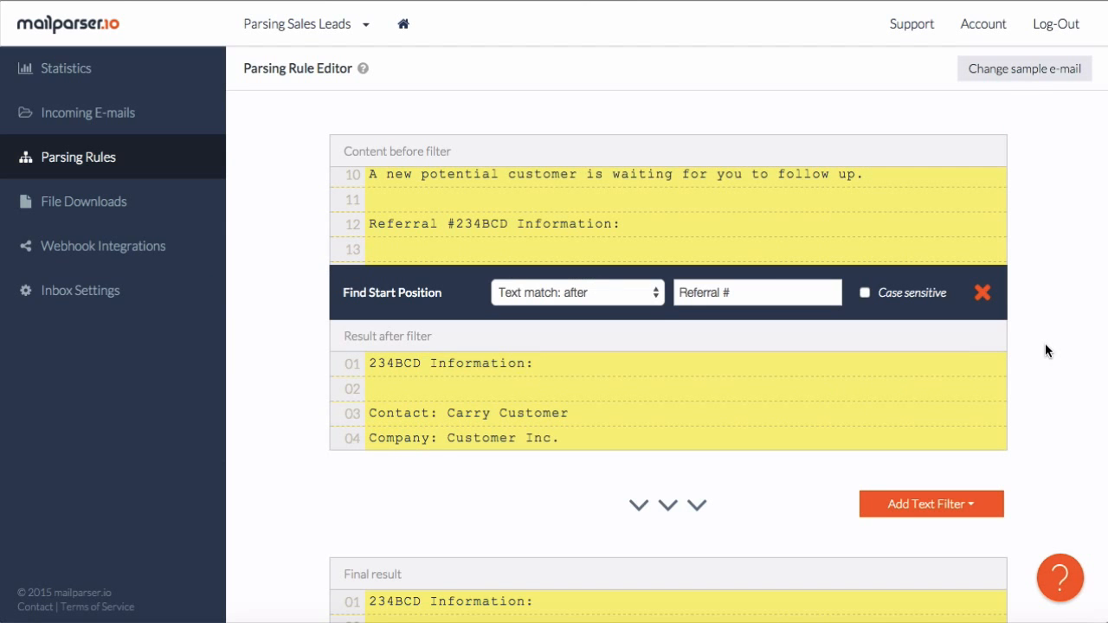
scroll(1054, 342, "down", 3)
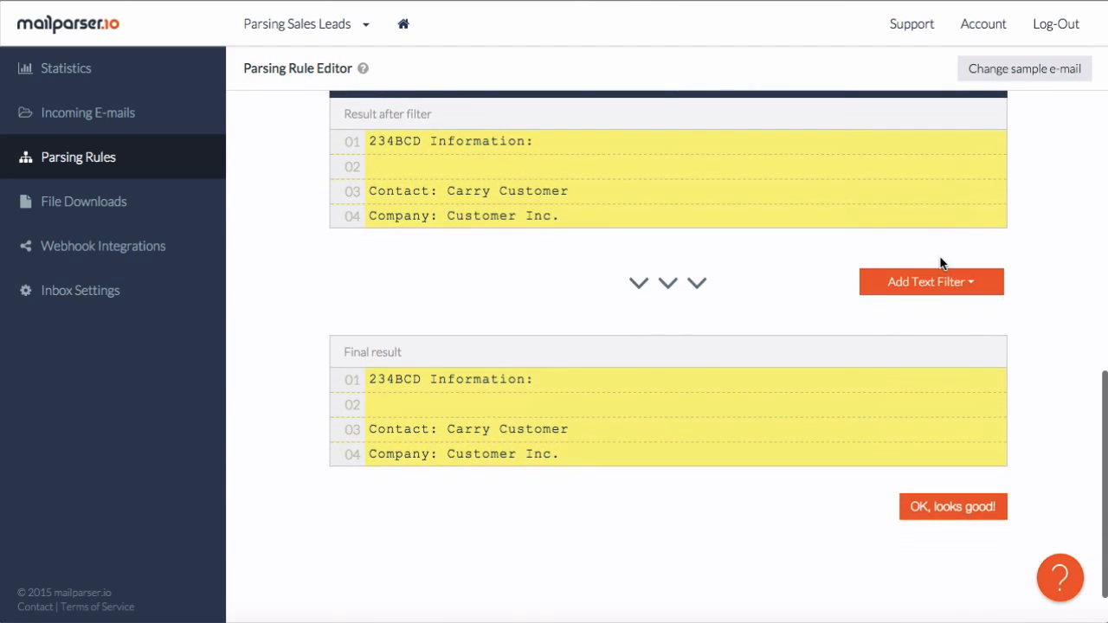
left_click(942, 282)
mouse_move(942, 317)
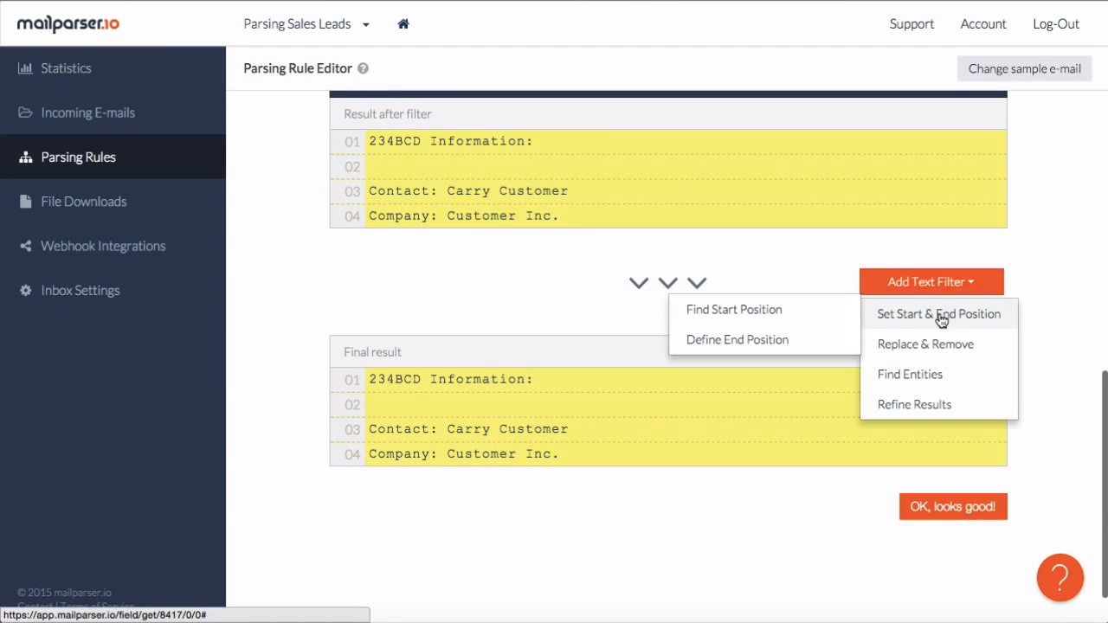
left_click(742, 338)
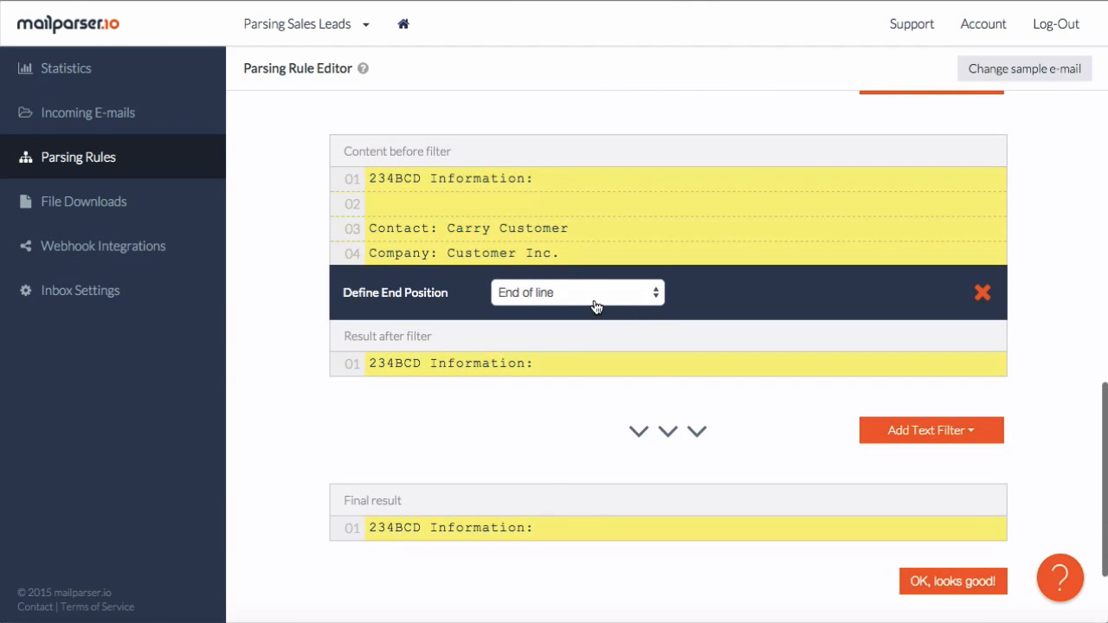
left_click(596, 306)
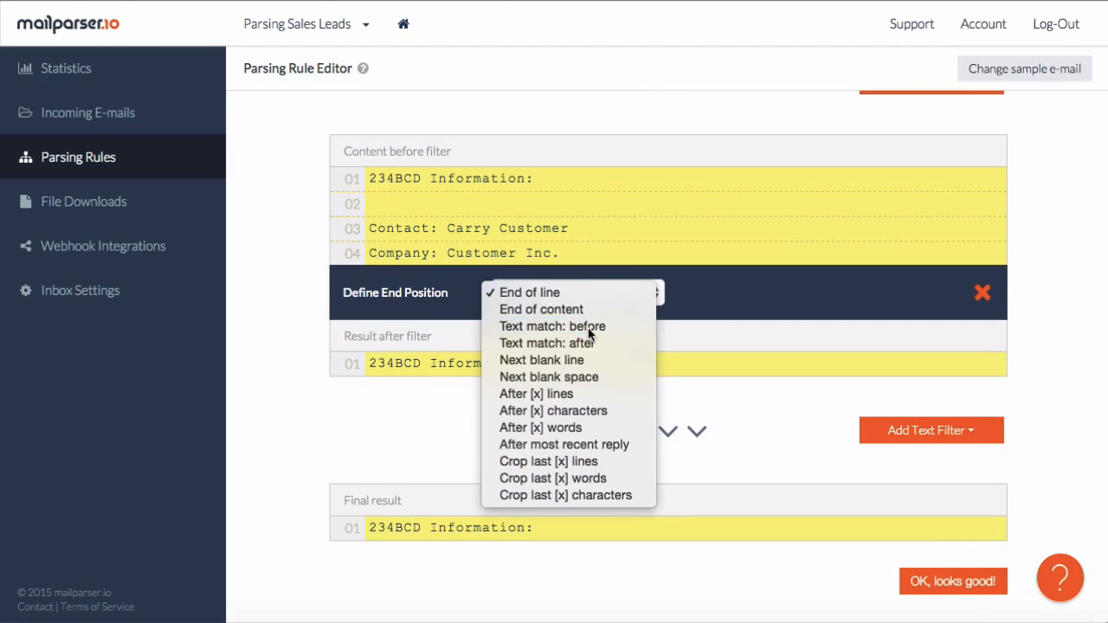
left_click(590, 334)
left_click(703, 299)
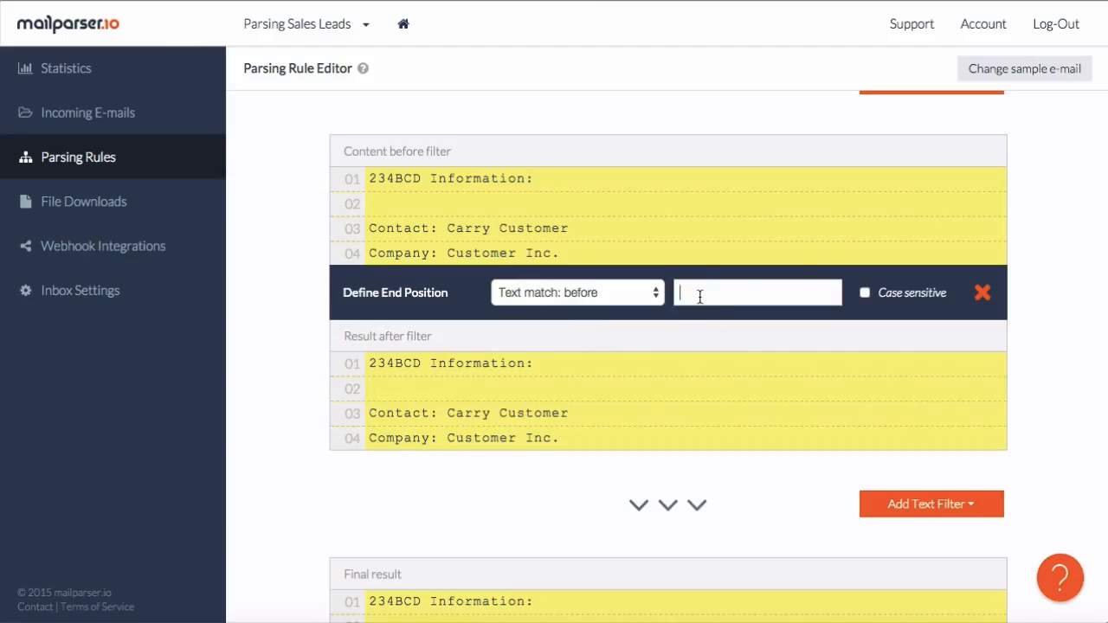
key("ctrl+v")
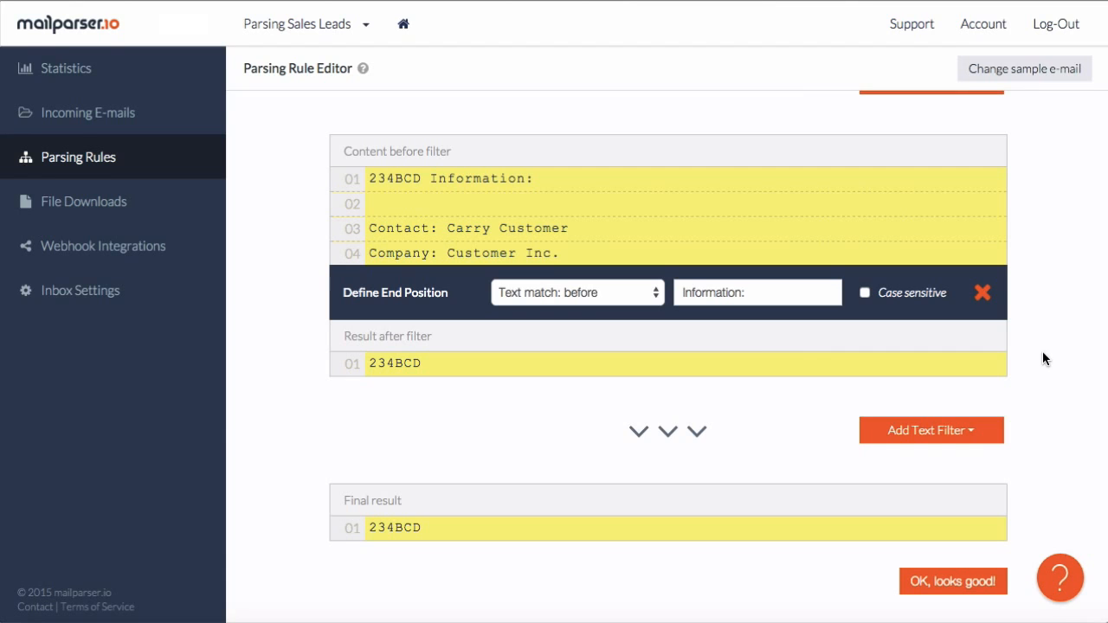
Step: Accept and save the parsing rule with the field name "Reference Number", and move it directly below Contact Name in the list
scroll(1042, 358, "down", 2)
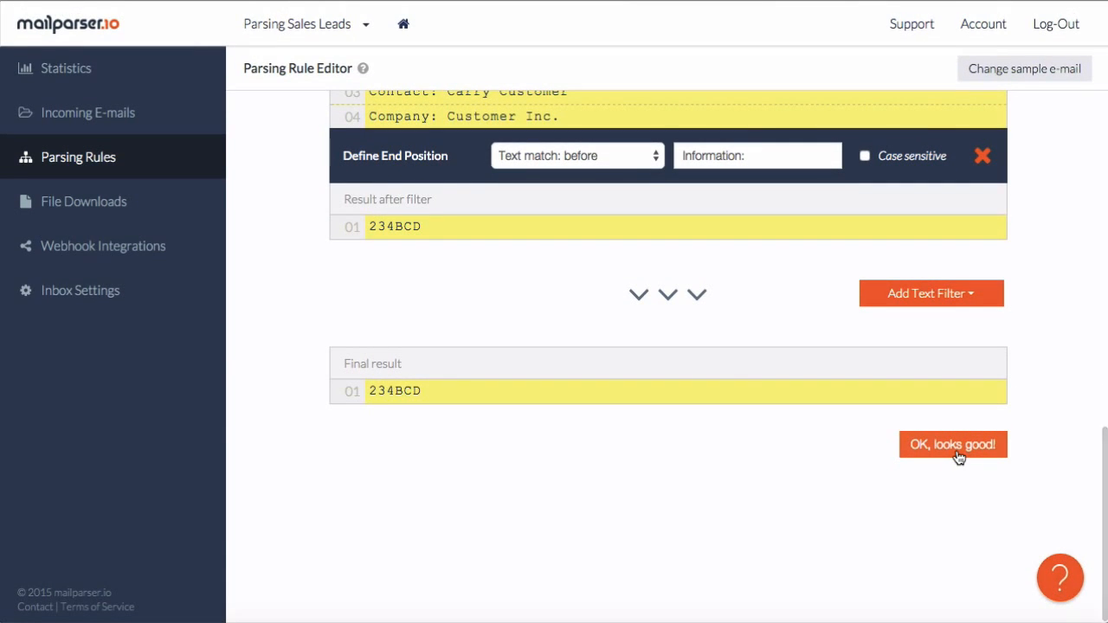
left_click(956, 446)
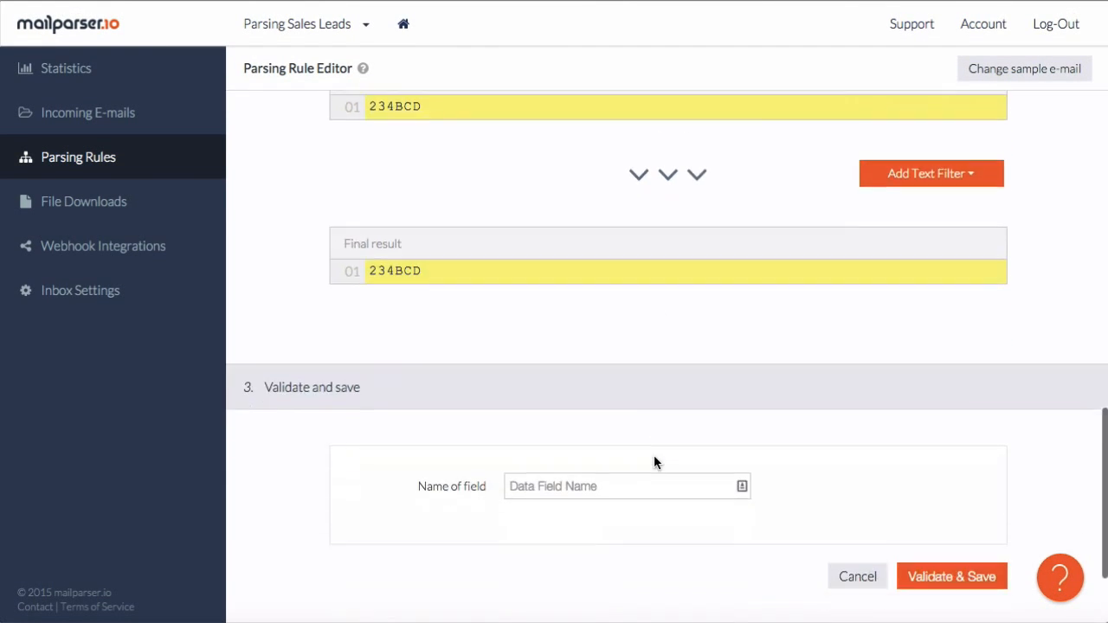
left_click(531, 342)
type("Reference Number")
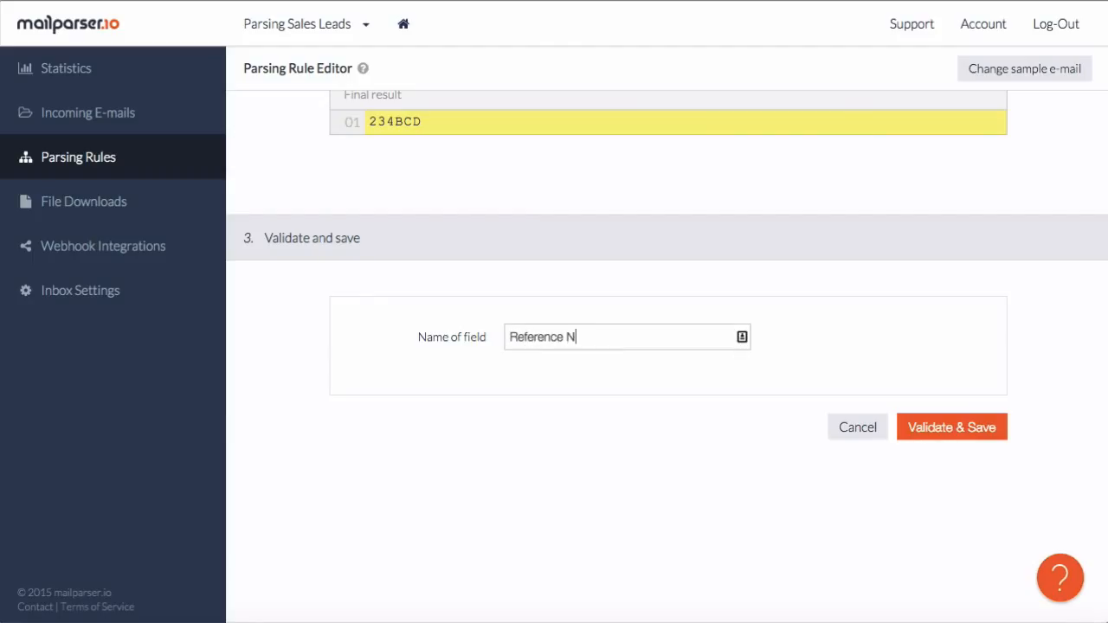
left_click(939, 433)
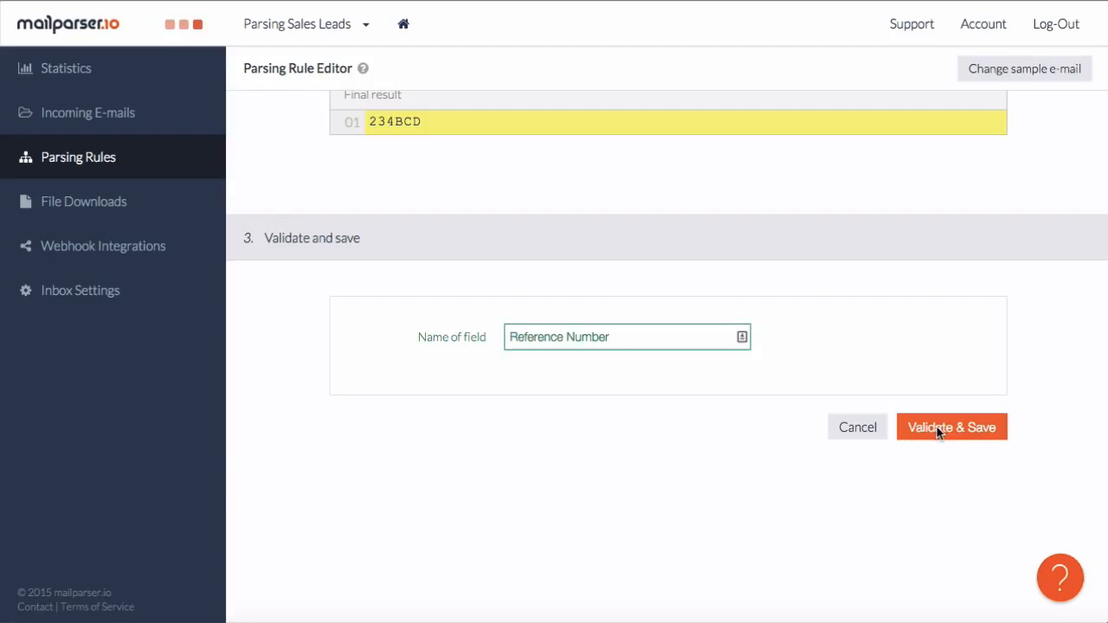
left_click_drag(270, 444, 241, 194)
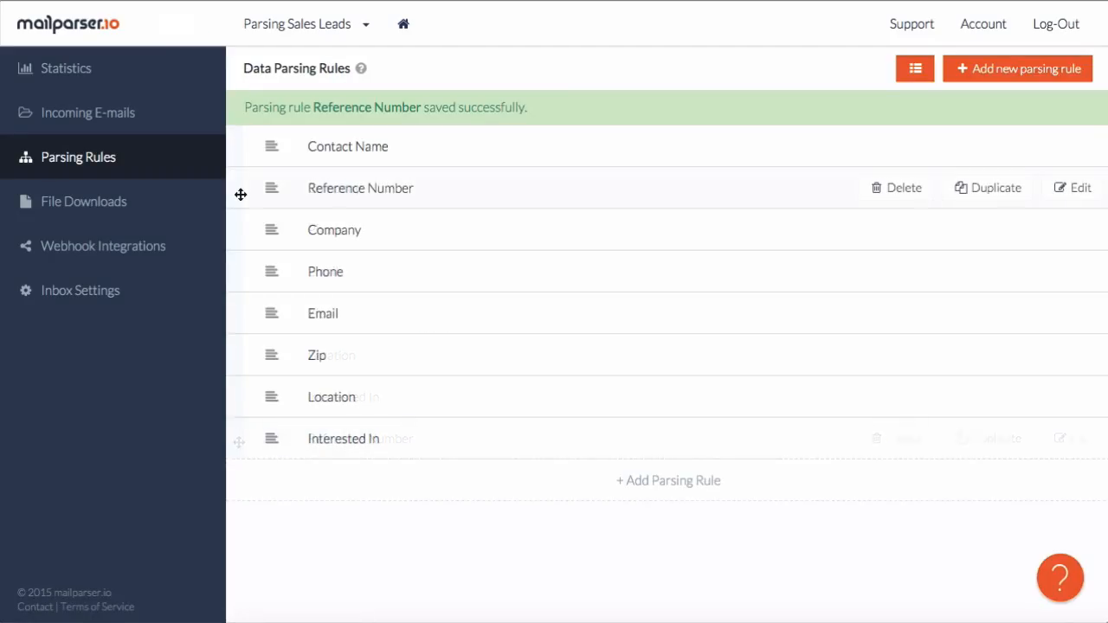
Step: Review the extracted data of the incoming lead e-mails one by one, checking the Contact Name and Reference Number fields
left_click(121, 130)
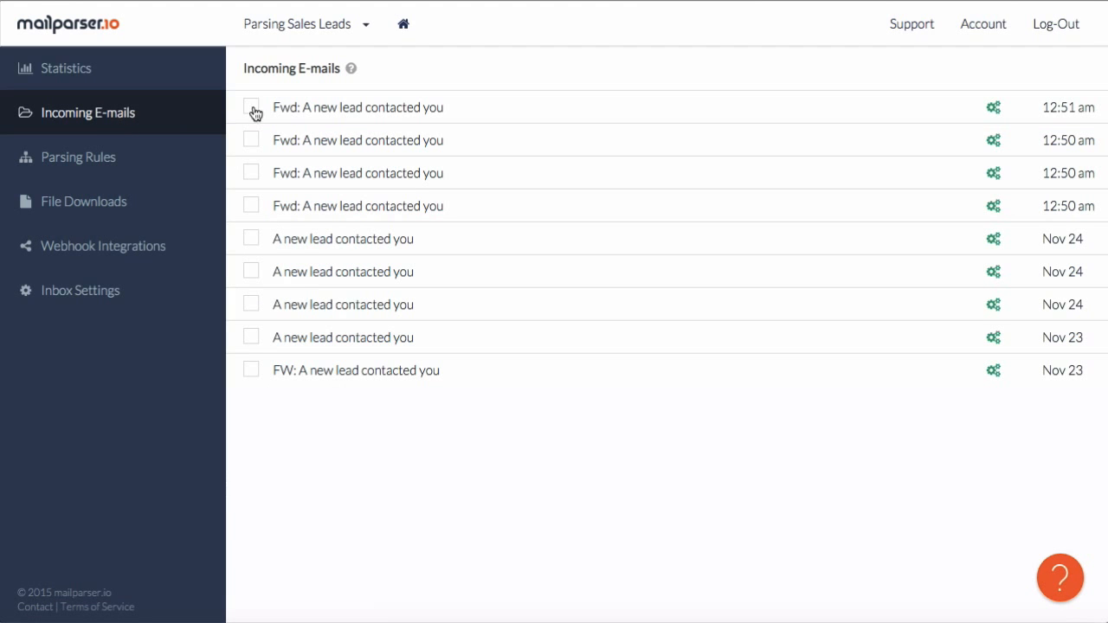
left_click(309, 109)
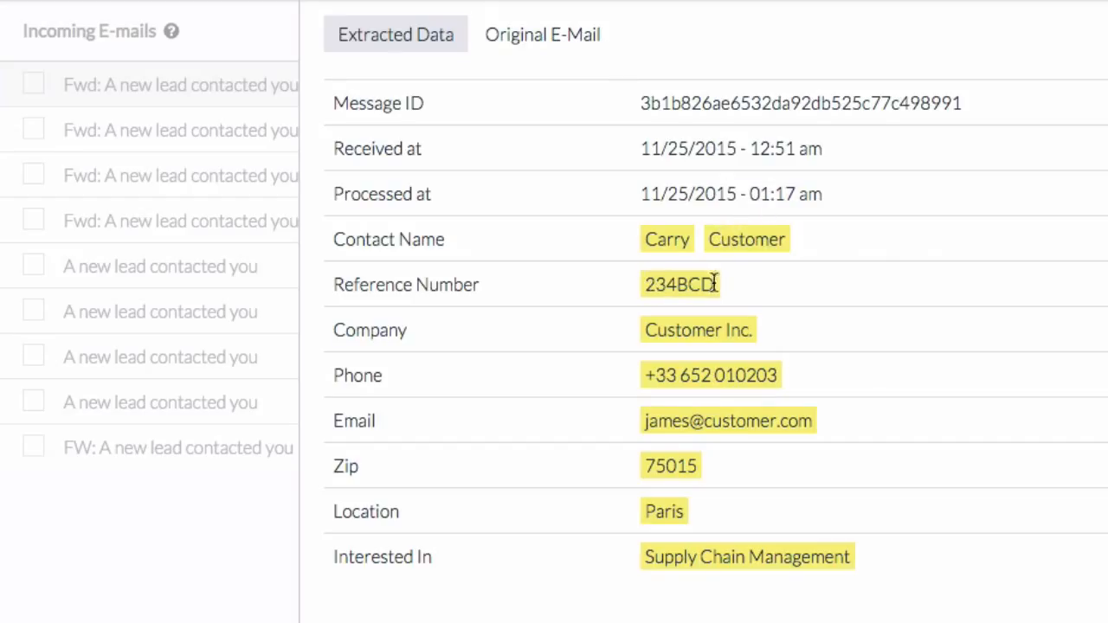
left_click(181, 143)
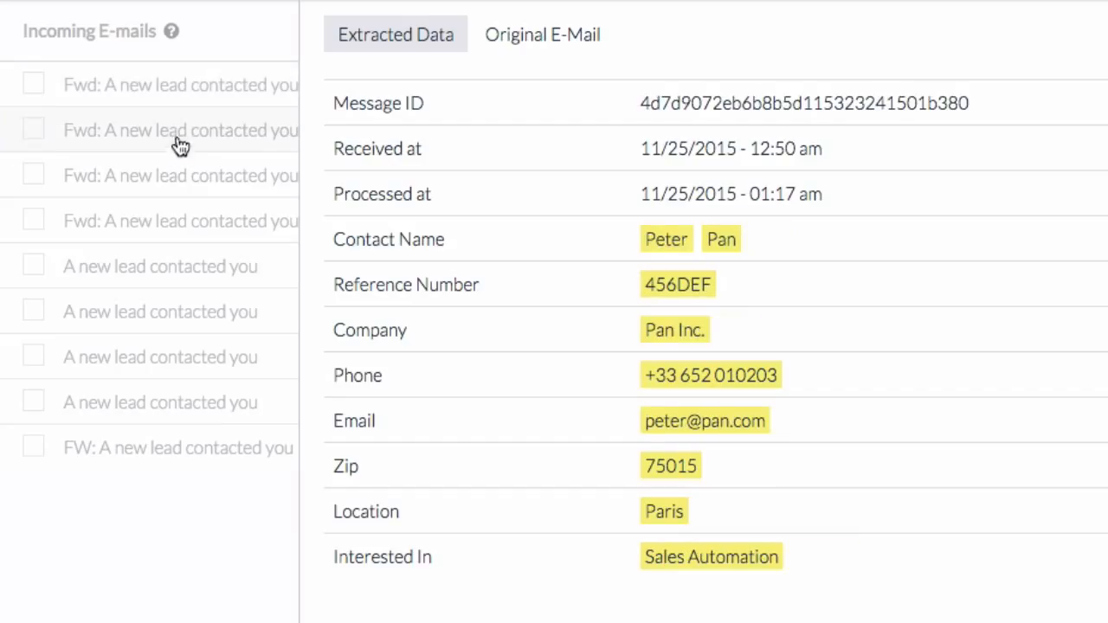
left_click(169, 178)
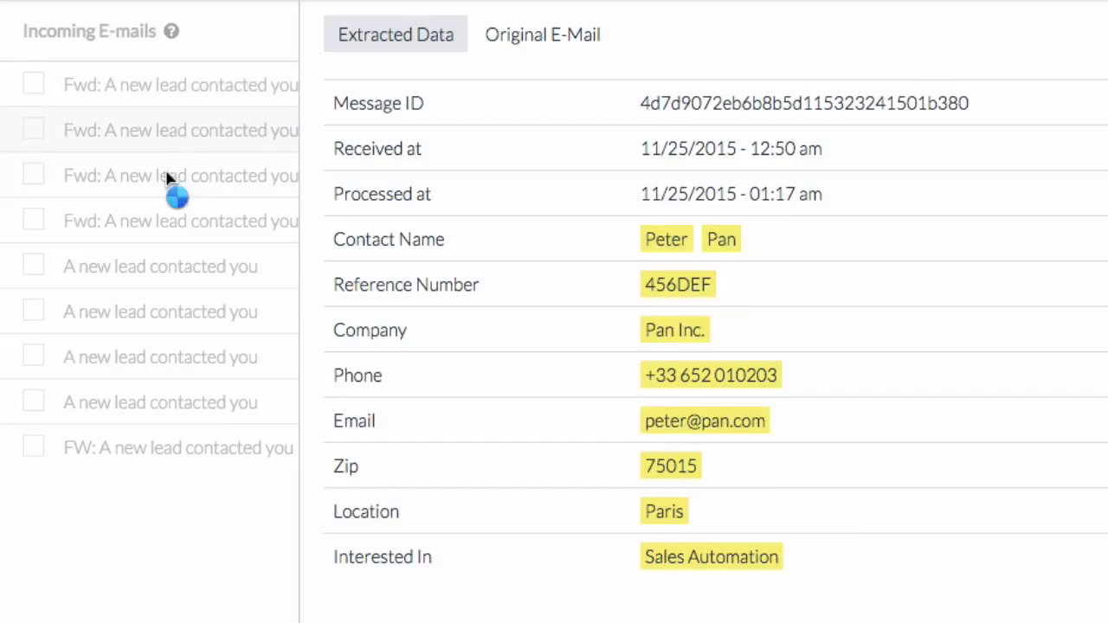
left_click(159, 217)
left_click(139, 263)
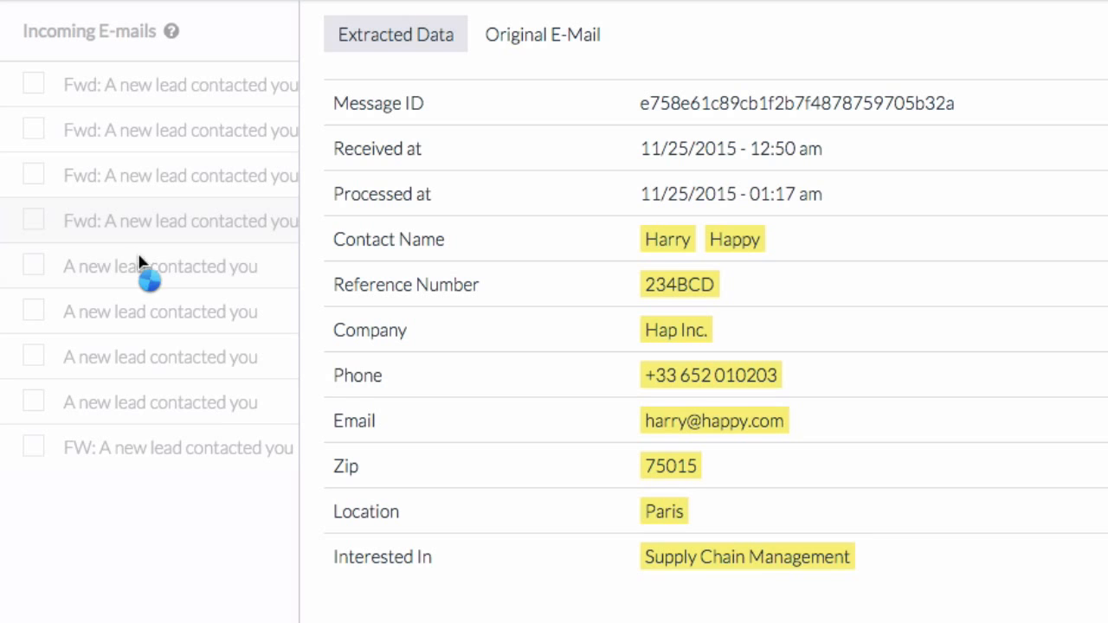
left_click(119, 321)
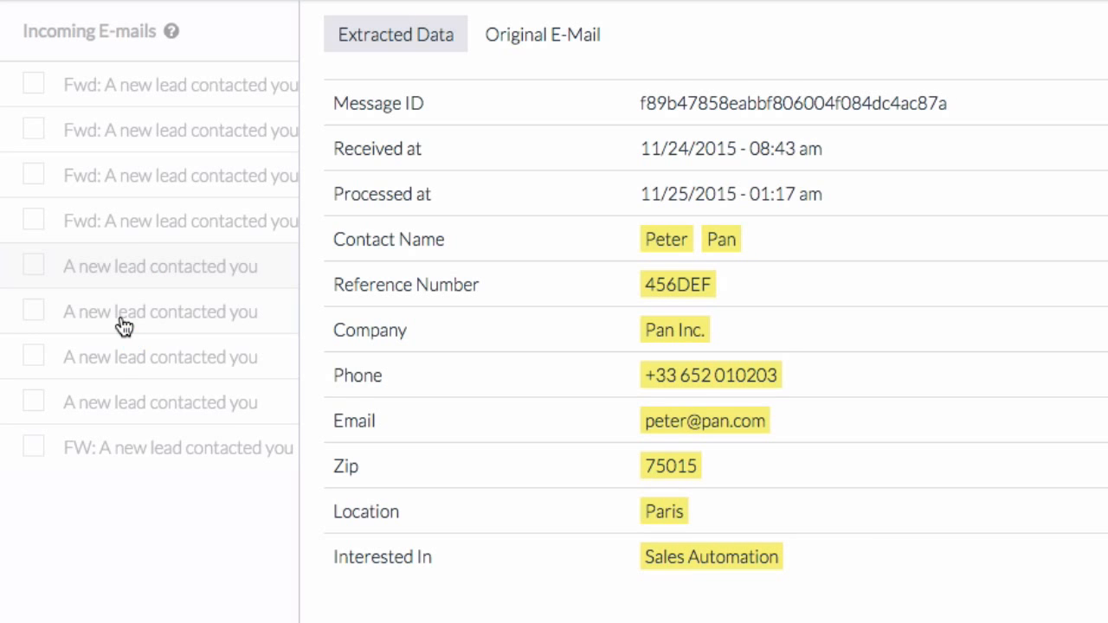
left_click(119, 365)
left_click(104, 416)
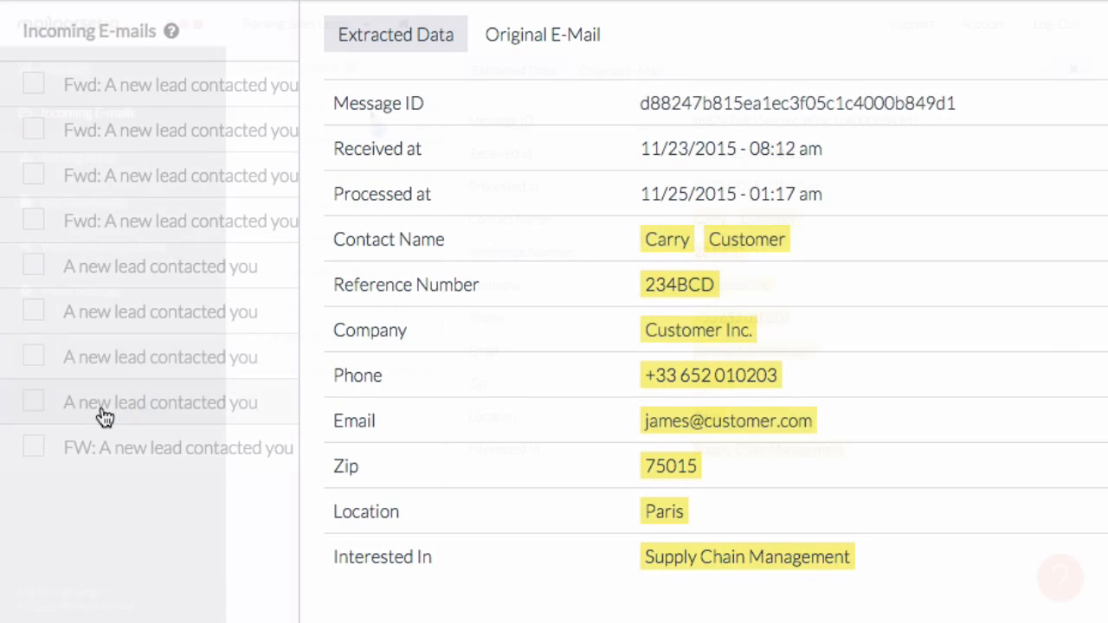